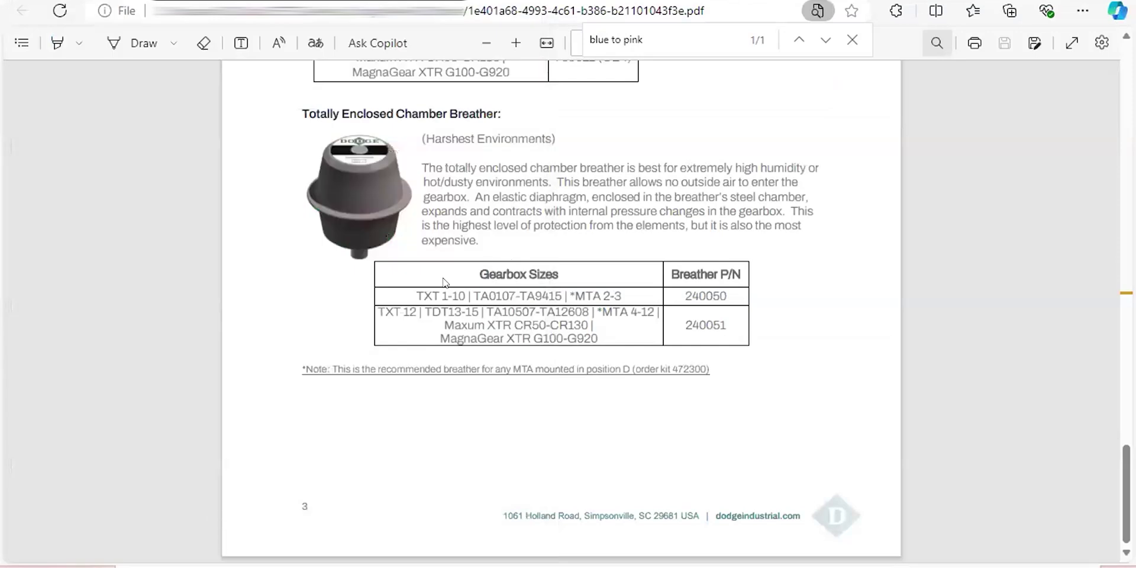
View the top of the PDF on information required for replacing Dodge gear reducers.
{"action": "left_click", "coordinate": [260, 1]}
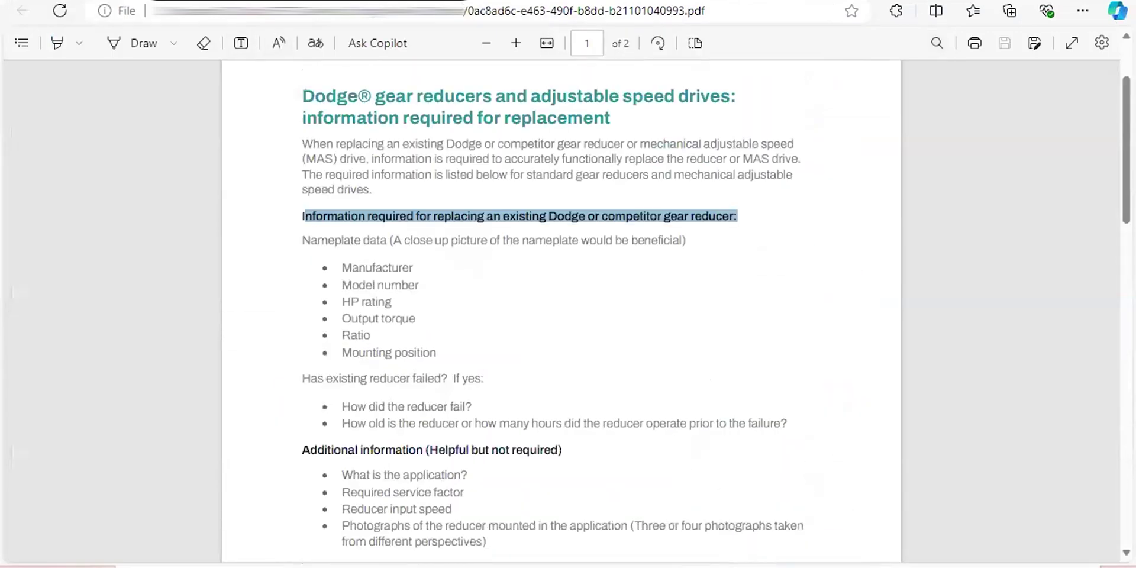
{"action": "scroll", "coordinate": [498, 158], "scroll_direction": "up", "scroll_amount": 2}
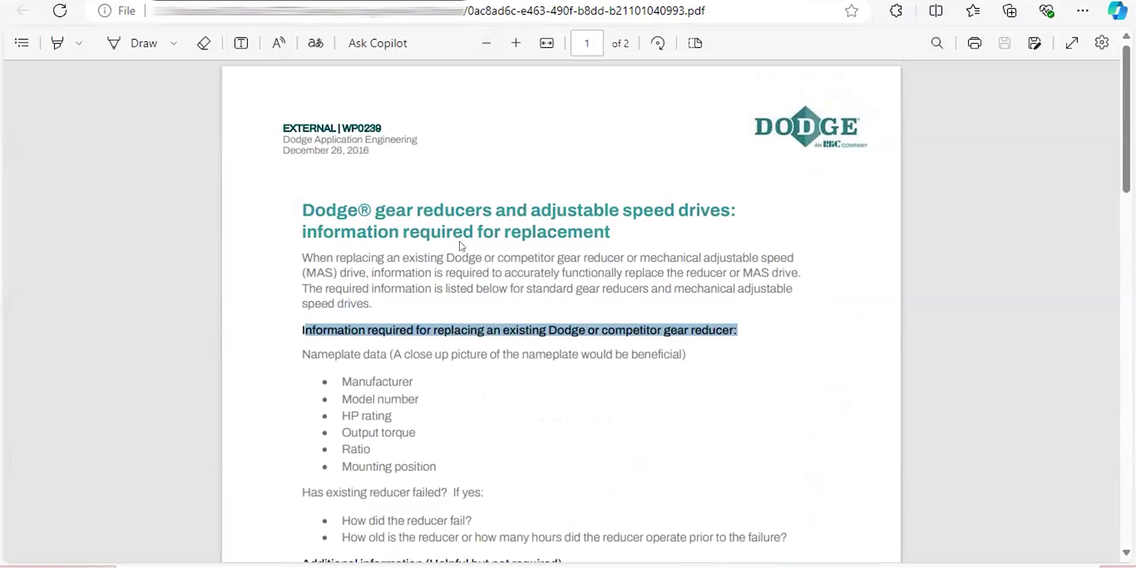
Switch to File Explorer and select the first five PDFs in New folder.
{"action": "key", "text": "alt+Tab"}
{"action": "key", "text": "alt+Tab"}
{"action": "key", "text": "alt+Tab"}
{"action": "key", "text": "alt+Tab"}
{"action": "key", "text": "alt+Tab"}
{"action": "key", "text": "alt+Tab"}
{"action": "key", "text": "alt+Tab"}
{"action": "key", "text": "alt+Tab"}
{"action": "key", "text": "alt+Tab"}
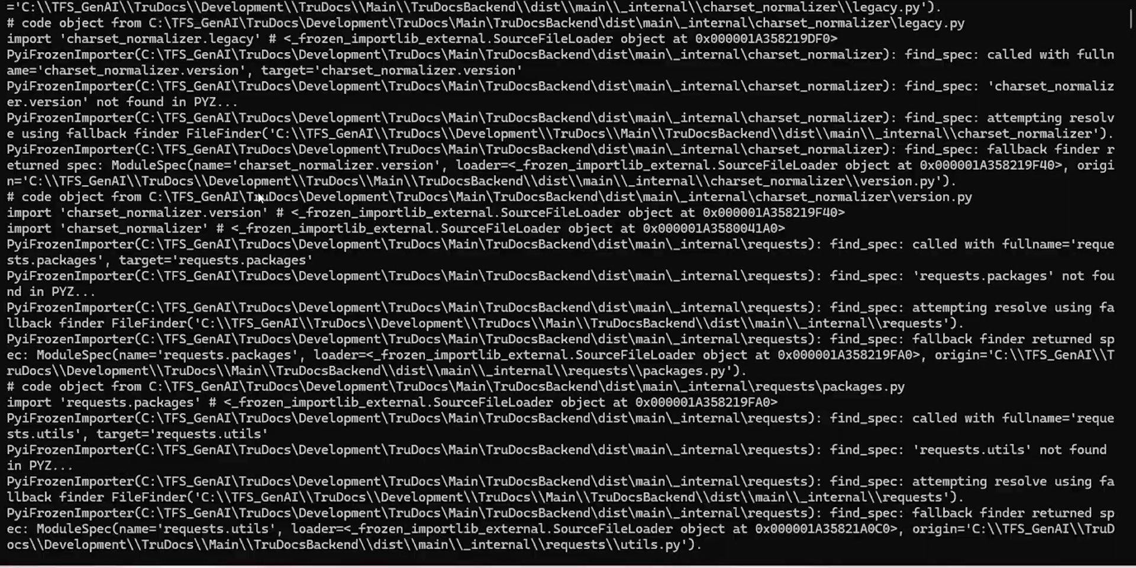
{"action": "key", "text": "alt+Tab"}
{"action": "left_click", "coordinate": [239, 118], "text": "shift"}
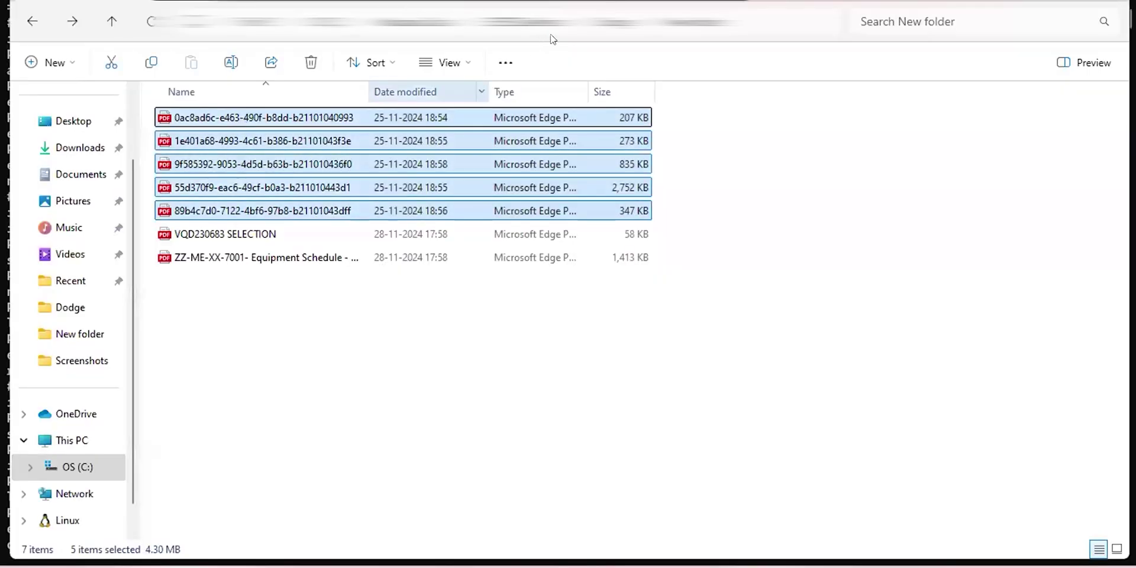
Go up to the Dodge folder, select its five PDFs, and reopen New folder.
{"action": "key", "text": "alt+Up"}
{"action": "key", "text": "Down"}
{"action": "key", "text": "Down"}
{"action": "key", "text": "Down"}
{"action": "key", "text": "Down"}
{"action": "key", "text": "Down"}
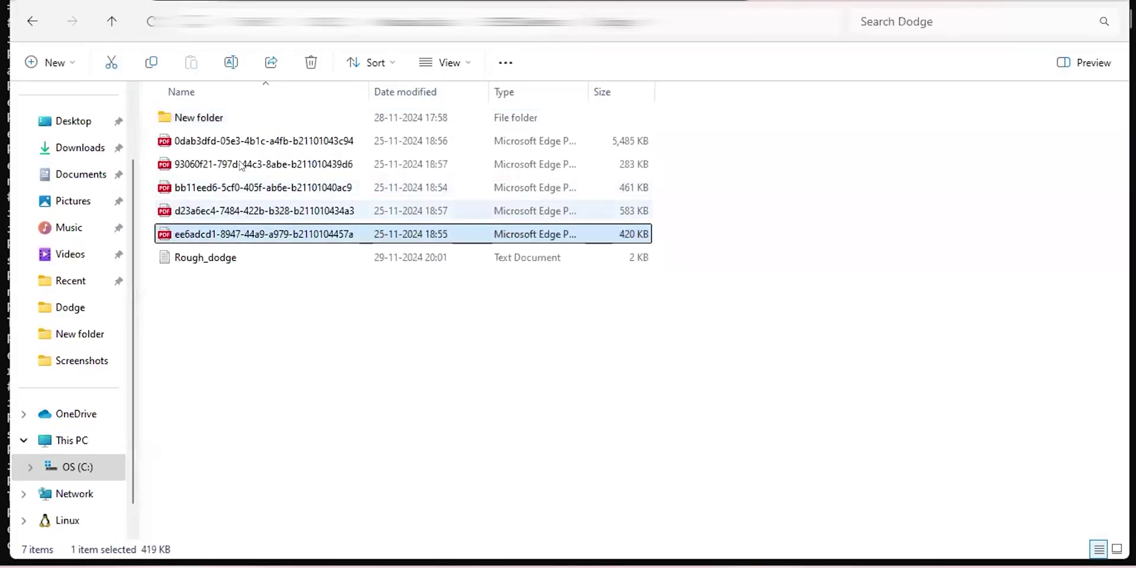
{"action": "left_click", "coordinate": [245, 145], "text": "shift"}
{"action": "double_click", "coordinate": [220, 117]}
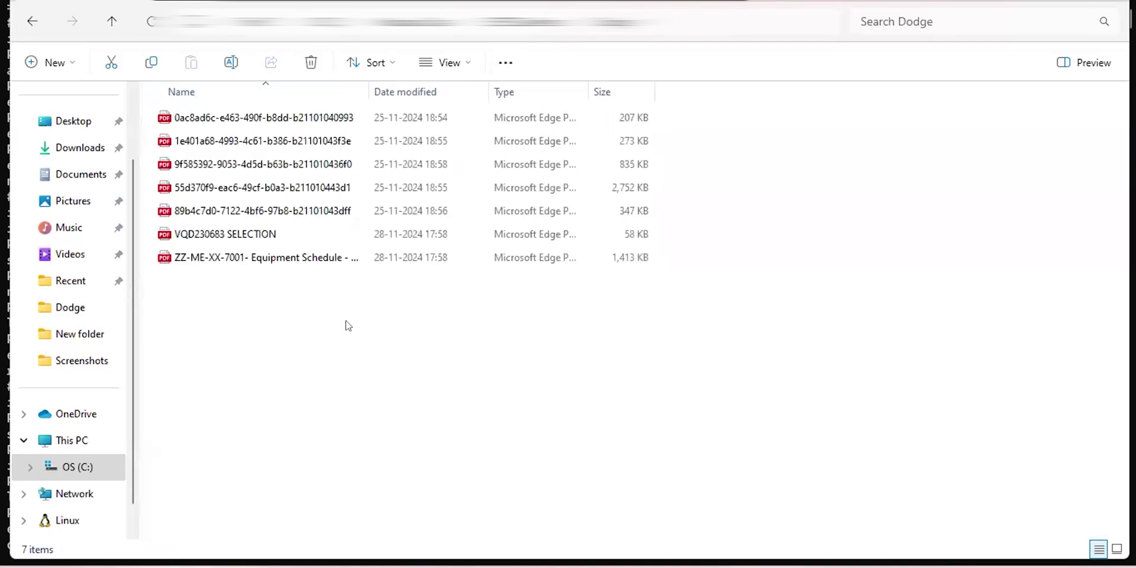
Switch to the browser and look through both pages of the WP0239 gear reducer replacement PDF.
{"action": "key", "text": "alt+Tab"}
{"action": "key", "text": "alt+Tab"}
{"action": "key", "text": "alt+Tab"}
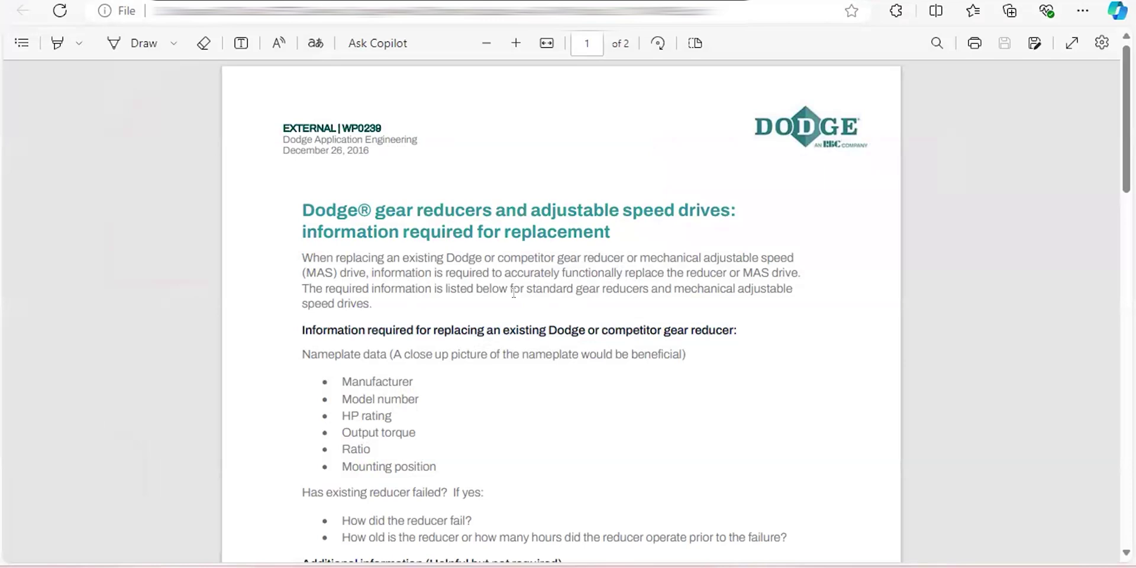
{"action": "scroll", "coordinate": [514, 292], "scroll_direction": "down", "scroll_amount": 6}
{"action": "scroll", "coordinate": [514, 305], "scroll_direction": "down", "scroll_amount": 7}
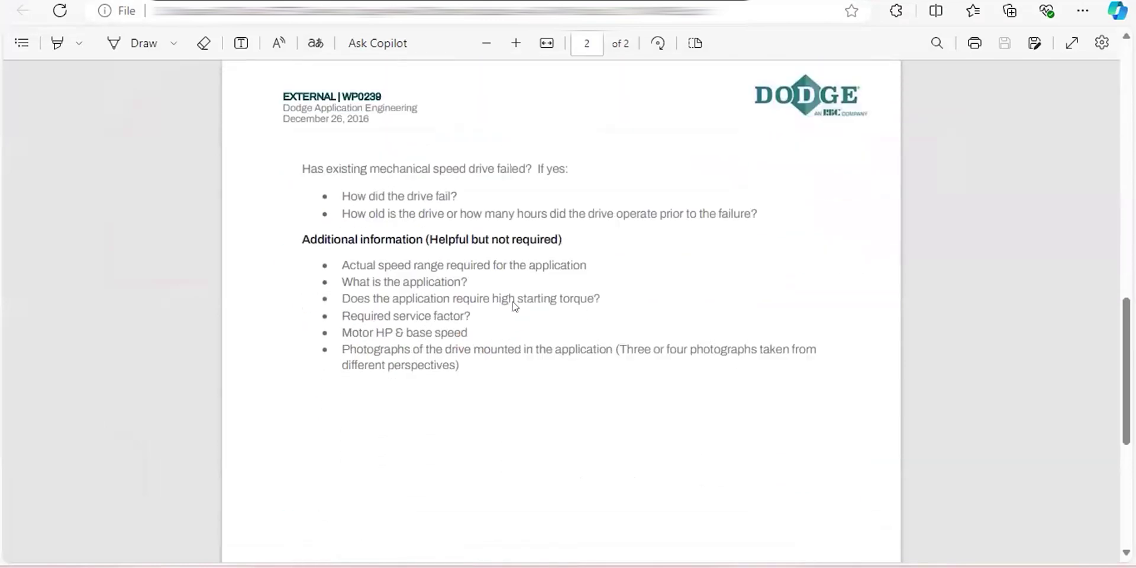
{"action": "scroll", "coordinate": [509, 296], "scroll_direction": "up", "scroll_amount": 8}
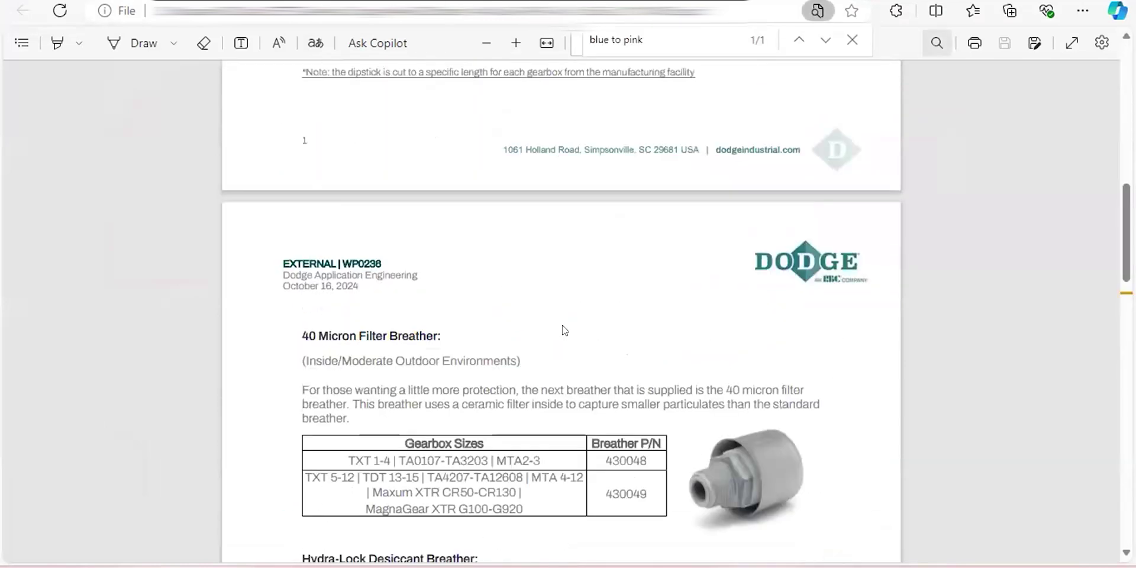
Look through the breather PDF from the 40 Micron Filter section to the Totally Enclosed Chamber Breather table.
{"action": "scroll", "coordinate": [550, 326], "scroll_direction": "down", "scroll_amount": 2}
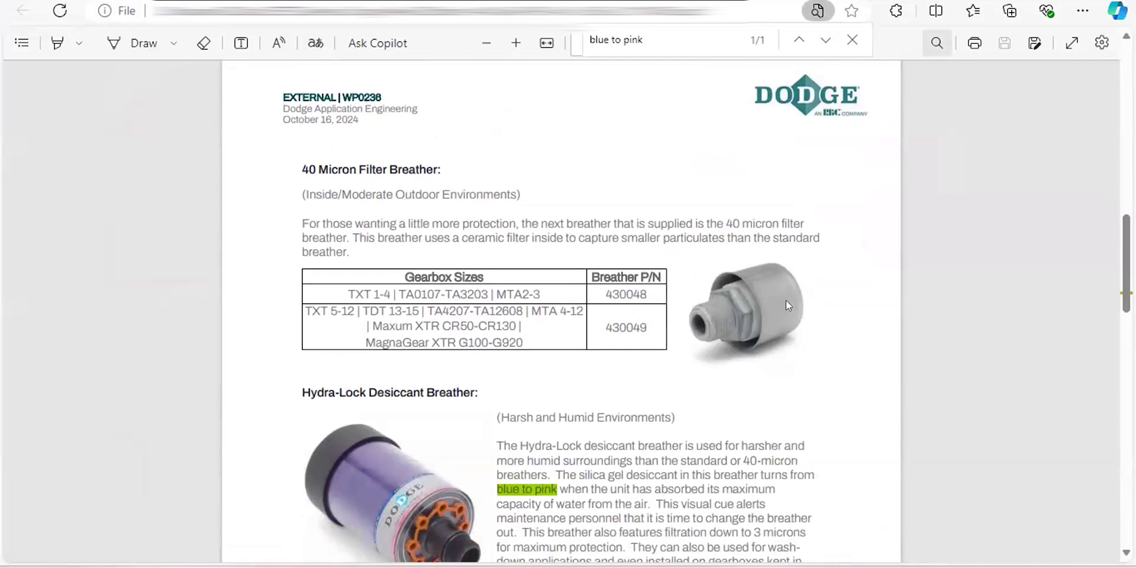
{"action": "scroll", "coordinate": [675, 306], "scroll_direction": "down", "scroll_amount": 5}
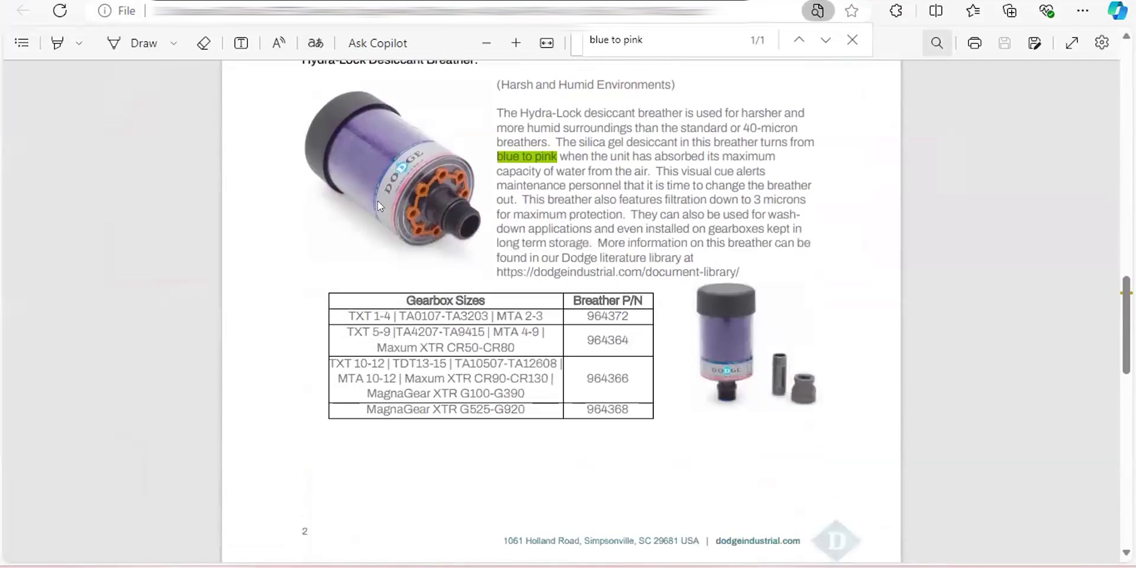
{"action": "scroll", "coordinate": [696, 361], "scroll_direction": "down", "scroll_amount": 13}
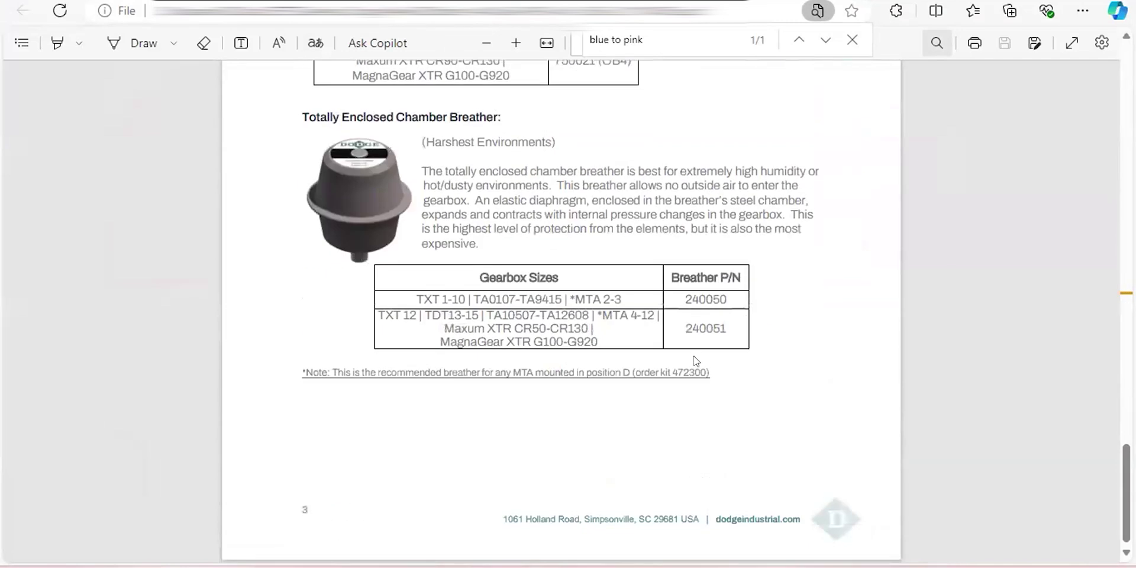
{"action": "scroll", "coordinate": [696, 361], "scroll_direction": "up", "scroll_amount": 3}
{"action": "scroll", "coordinate": [697, 361], "scroll_direction": "up", "scroll_amount": 20}
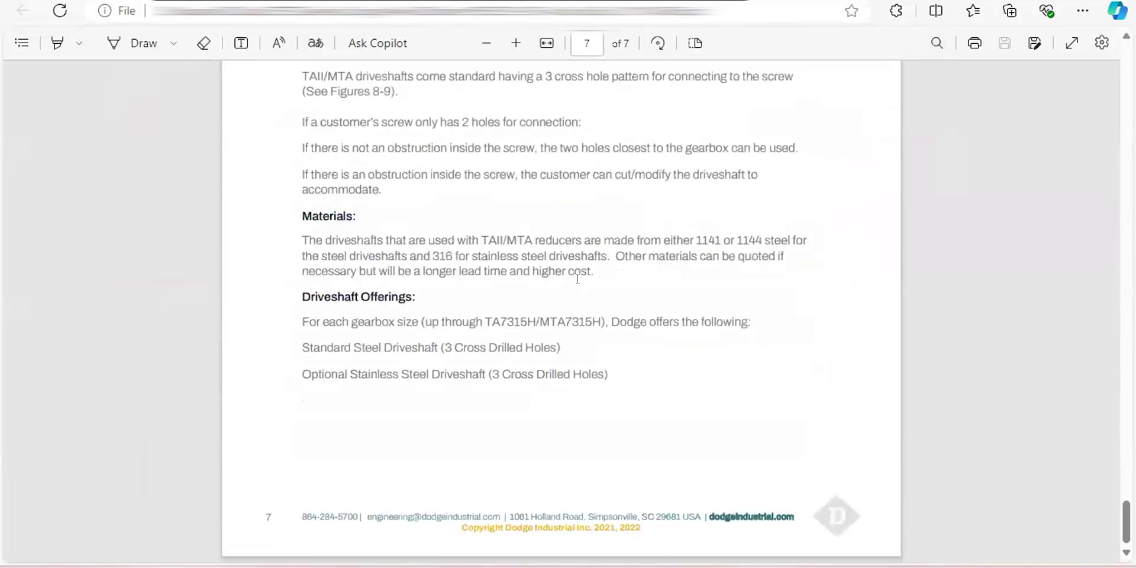
Review the TAII/MTA driveshaft PDF and the 19-page PTWizard PDF, including its Screw Conveyor Example 2.
{"action": "scroll", "coordinate": [577, 279], "scroll_direction": "up", "scroll_amount": 15}
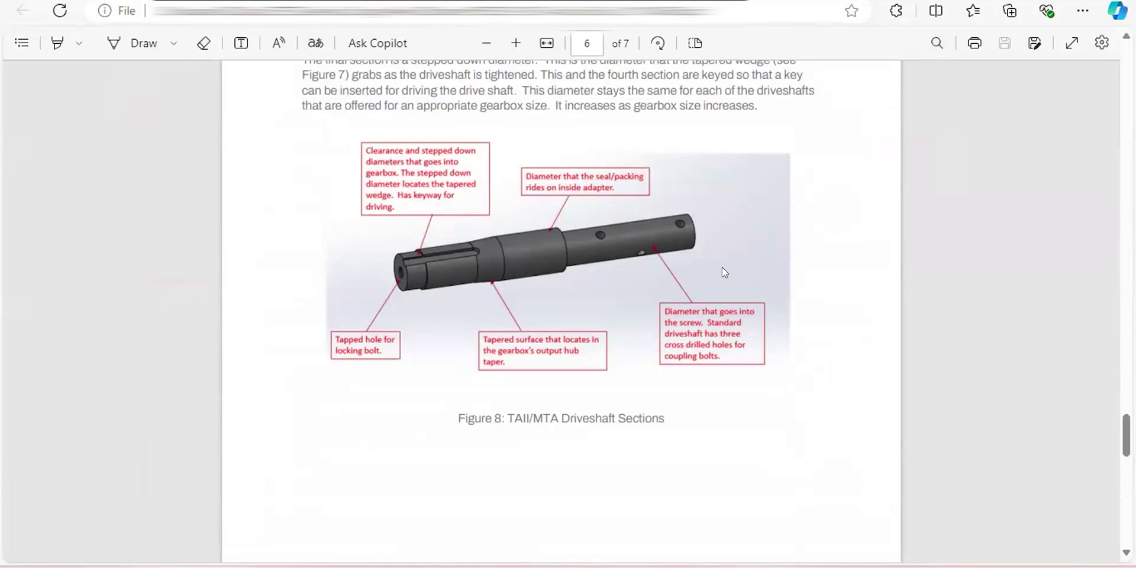
{"action": "scroll", "coordinate": [722, 267], "scroll_direction": "up", "scroll_amount": 3}
{"action": "scroll", "coordinate": [559, 228], "scroll_direction": "up", "scroll_amount": 20}
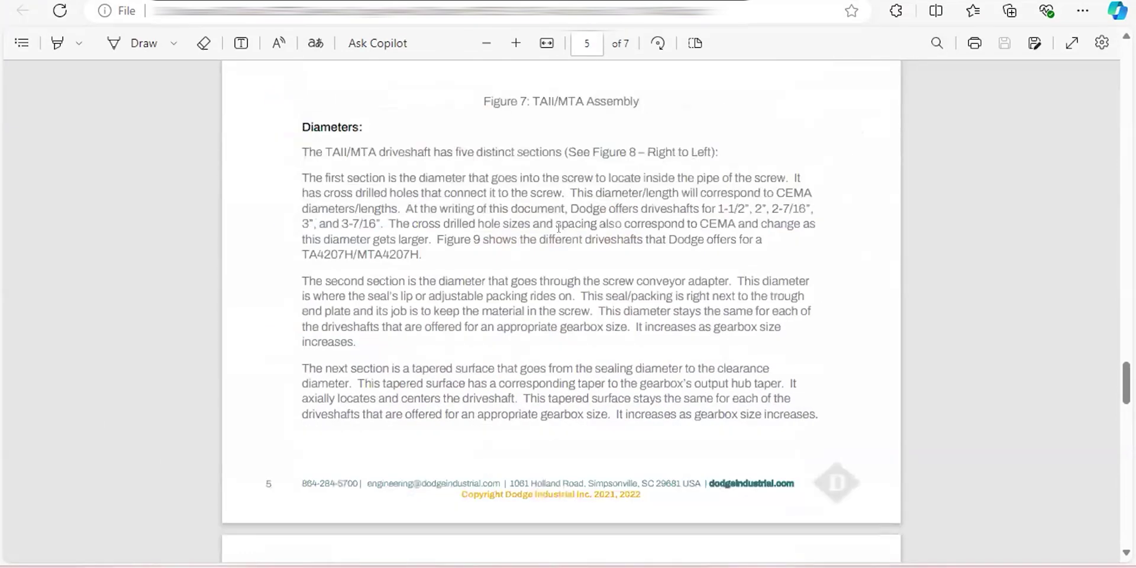
{"action": "scroll", "coordinate": [558, 228], "scroll_direction": "up", "scroll_amount": 20}
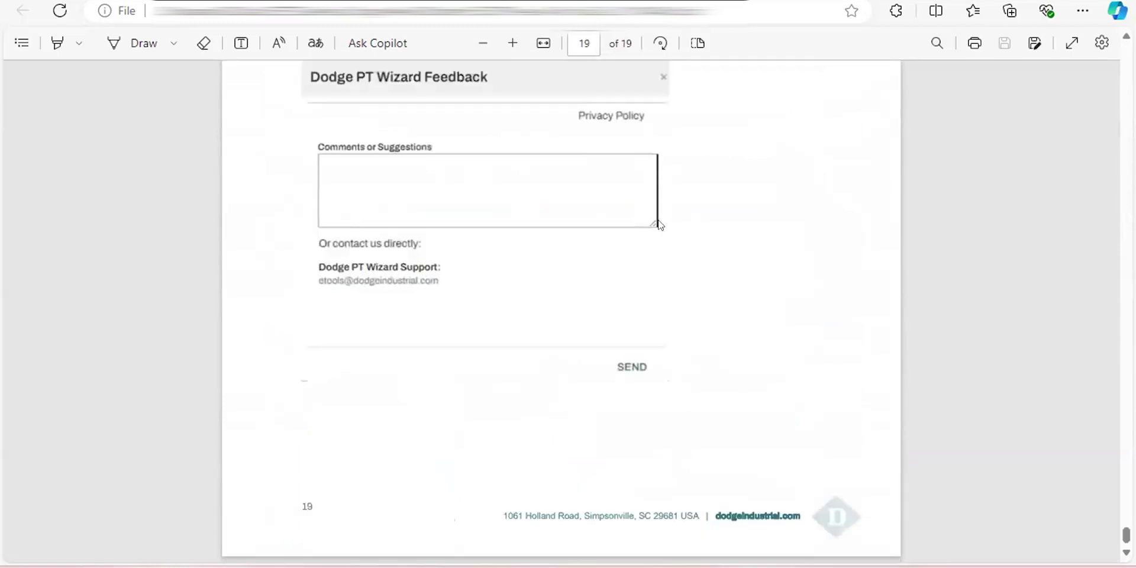
{"action": "scroll", "coordinate": [661, 225], "scroll_direction": "up", "scroll_amount": 20}
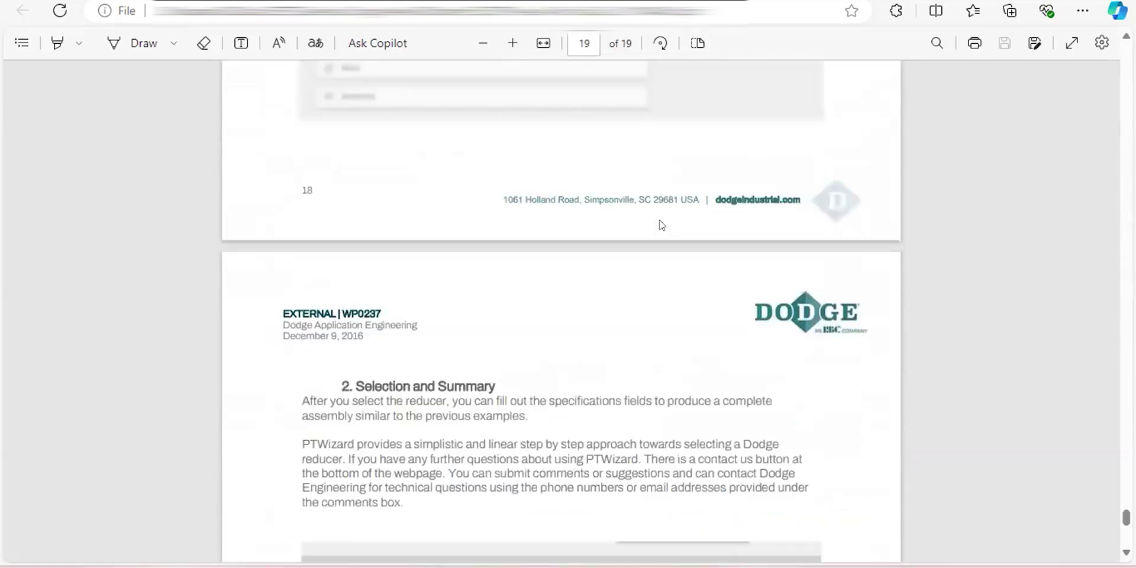
{"action": "scroll", "coordinate": [660, 224], "scroll_direction": "up", "scroll_amount": 20}
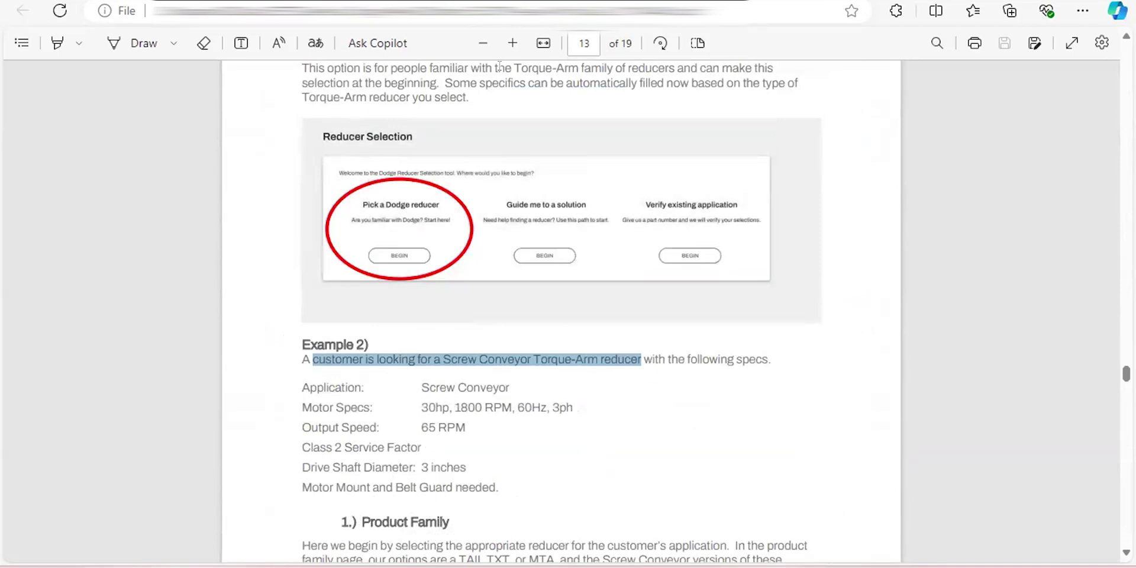
Switch to Chrome with the QdrantDodge QA flow and close the expanded chat to reveal the canvas.
{"action": "key", "text": "alt+Tab"}
{"action": "key", "text": "alt+Tab"}
{"action": "key", "text": "alt+Tab"}
{"action": "key", "text": "alt+Tab"}
{"action": "key", "text": "alt+Tab"}
{"action": "key", "text": "alt+Tab"}
{"action": "key", "text": "alt+Tab"}
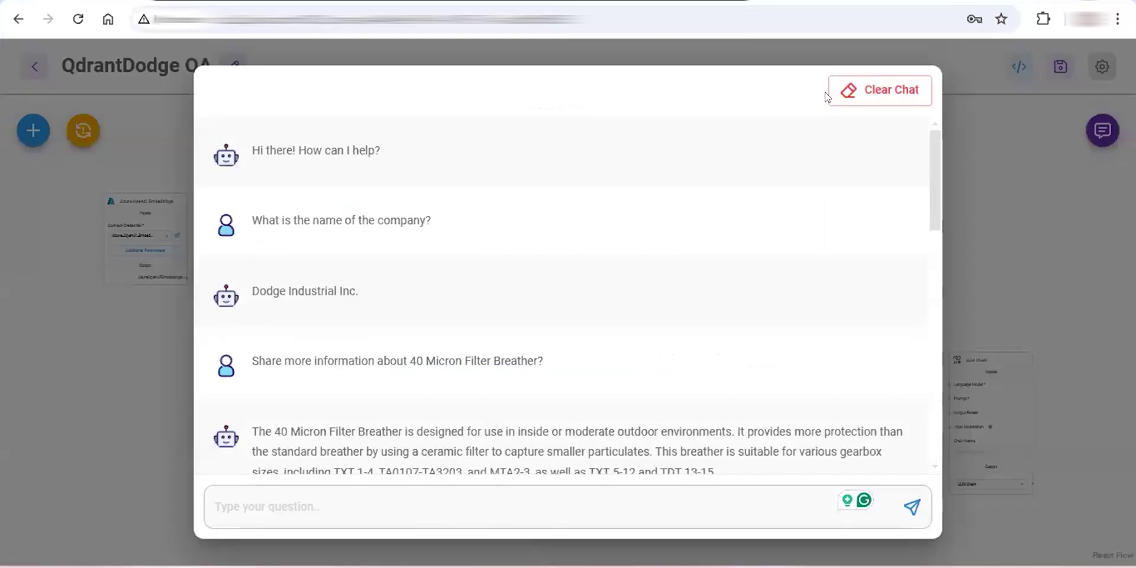
{"action": "left_click", "coordinate": [98, 306]}
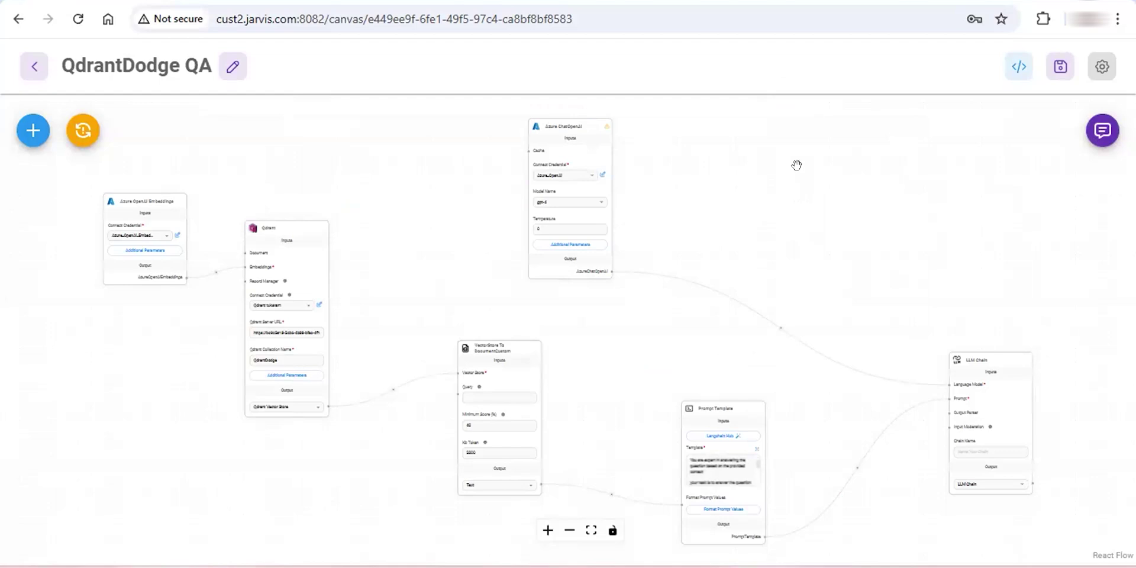
Examine the FlowiseAI/Flowise GitHub repository, including the README's demo image and Quick Start instructions.
{"action": "left_click", "coordinate": [633, 1]}
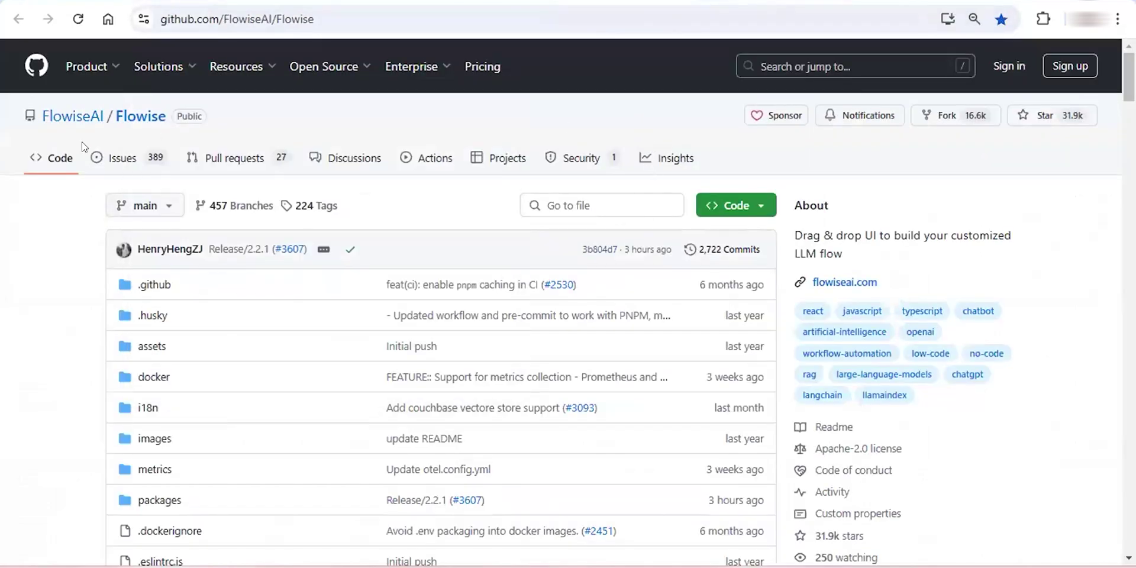
{"action": "scroll", "coordinate": [414, 178], "scroll_direction": "down", "scroll_amount": 7}
{"action": "scroll", "coordinate": [408, 195], "scroll_direction": "down", "scroll_amount": 8}
{"action": "scroll", "coordinate": [419, 219], "scroll_direction": "up", "scroll_amount": 16}
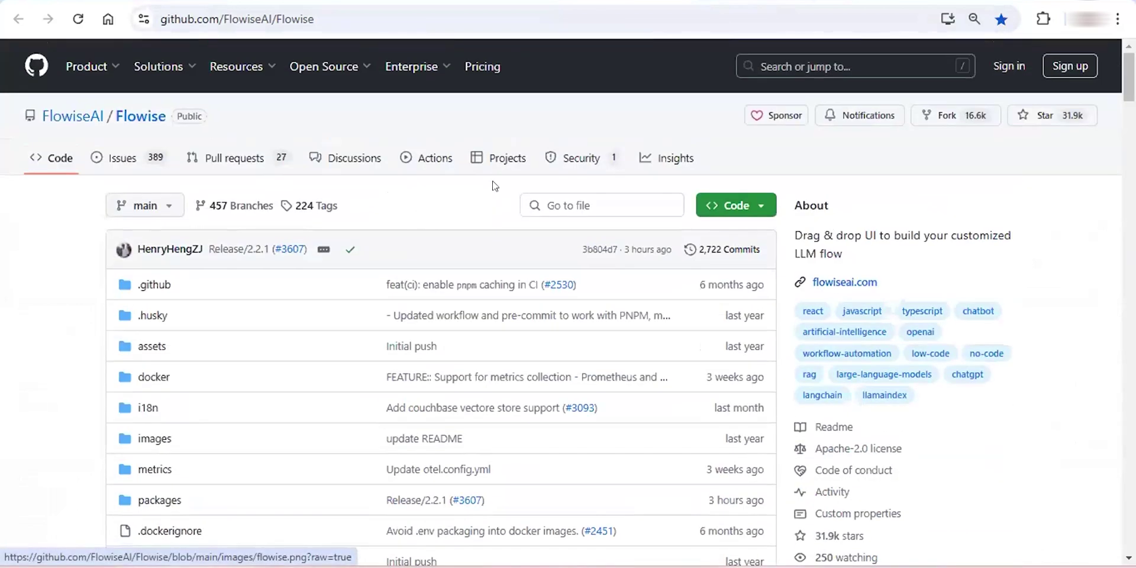
{"action": "scroll", "coordinate": [414, 225], "scroll_direction": "down", "scroll_amount": 20}
{"action": "scroll", "coordinate": [381, 255], "scroll_direction": "down", "scroll_amount": 6}
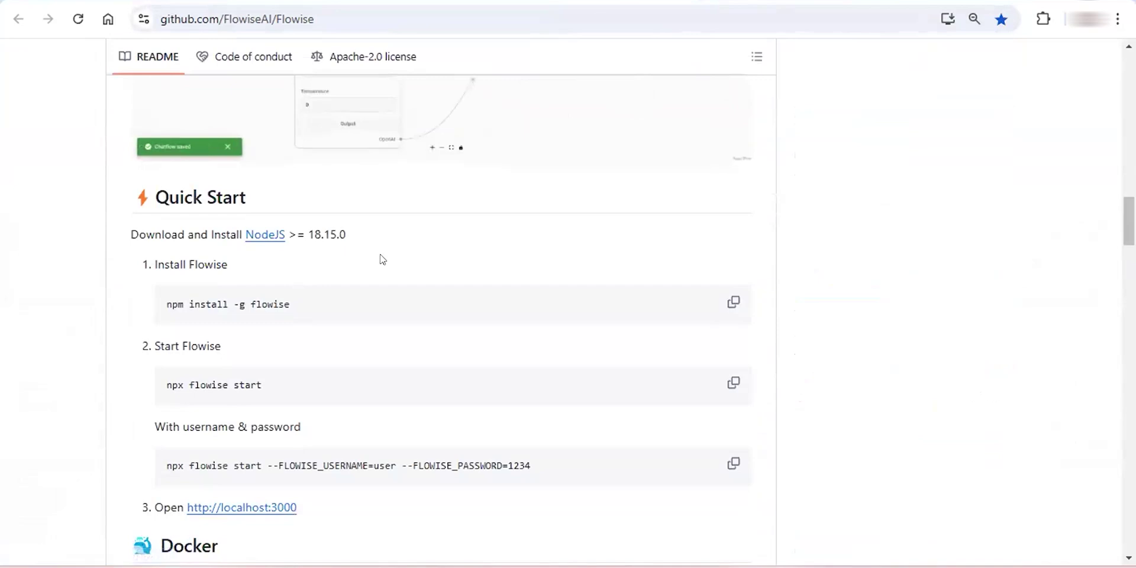
{"action": "scroll", "coordinate": [371, 322], "scroll_direction": "up", "scroll_amount": 3}
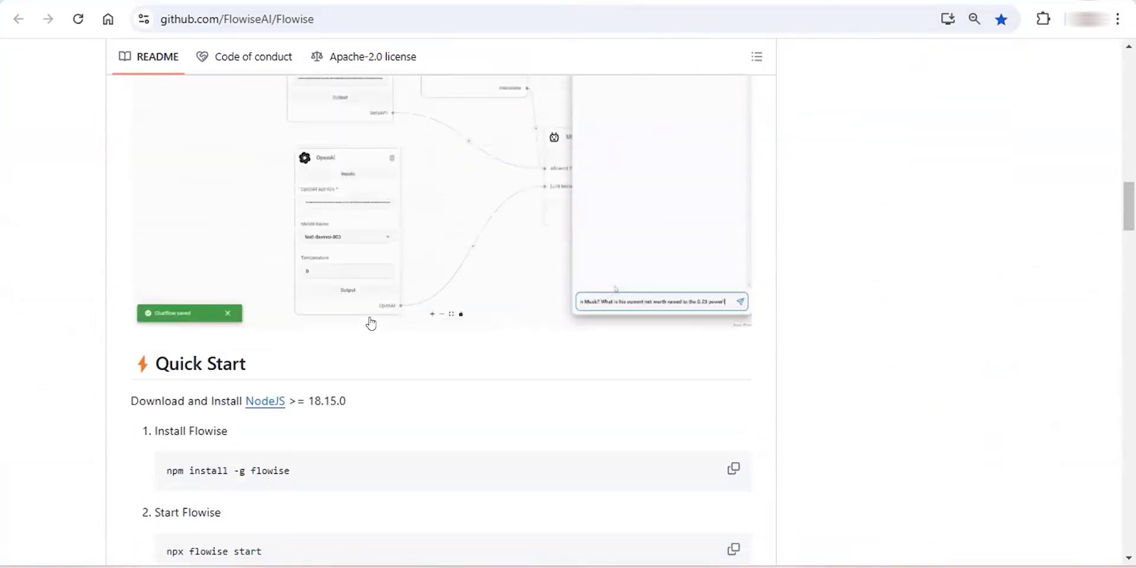
{"action": "scroll", "coordinate": [370, 322], "scroll_direction": "up", "scroll_amount": 4}
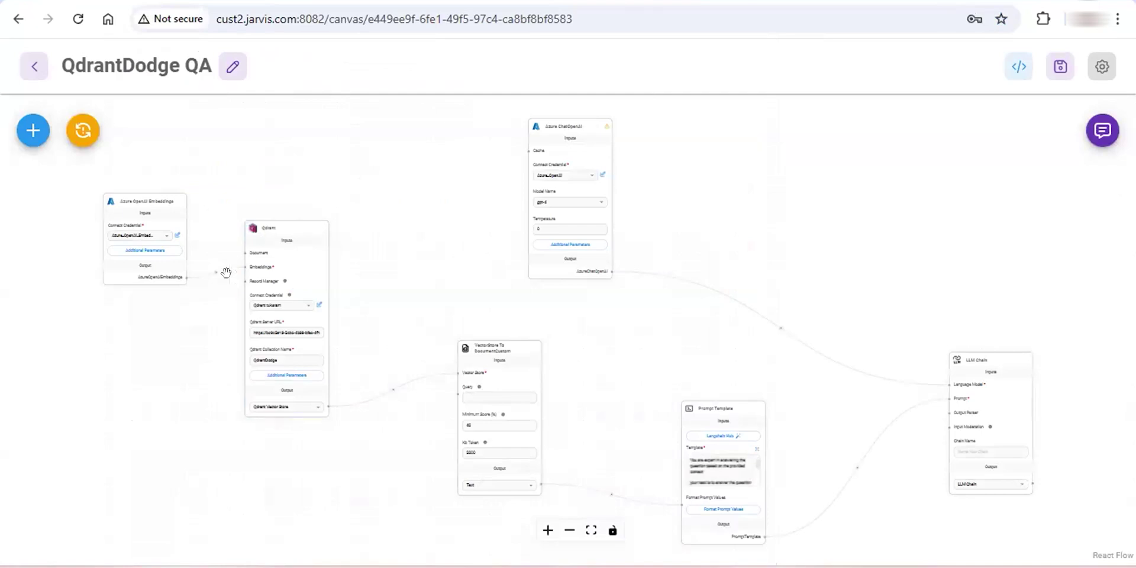
Examine the QdrantDodge QA flow's nodes through to the LLM Chain, and open its chat in the expanded view.
{"action": "left_click_drag", "start_coordinate": [385, 195], "coordinate": [318, 165]}
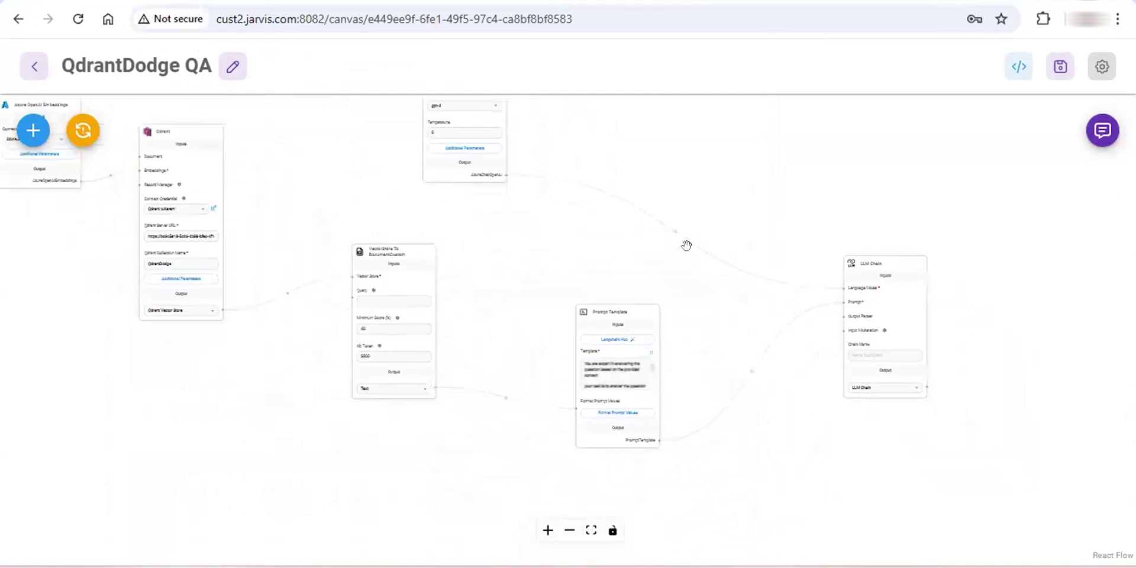
{"action": "left_click_drag", "start_coordinate": [754, 172], "coordinate": [588, 241]}
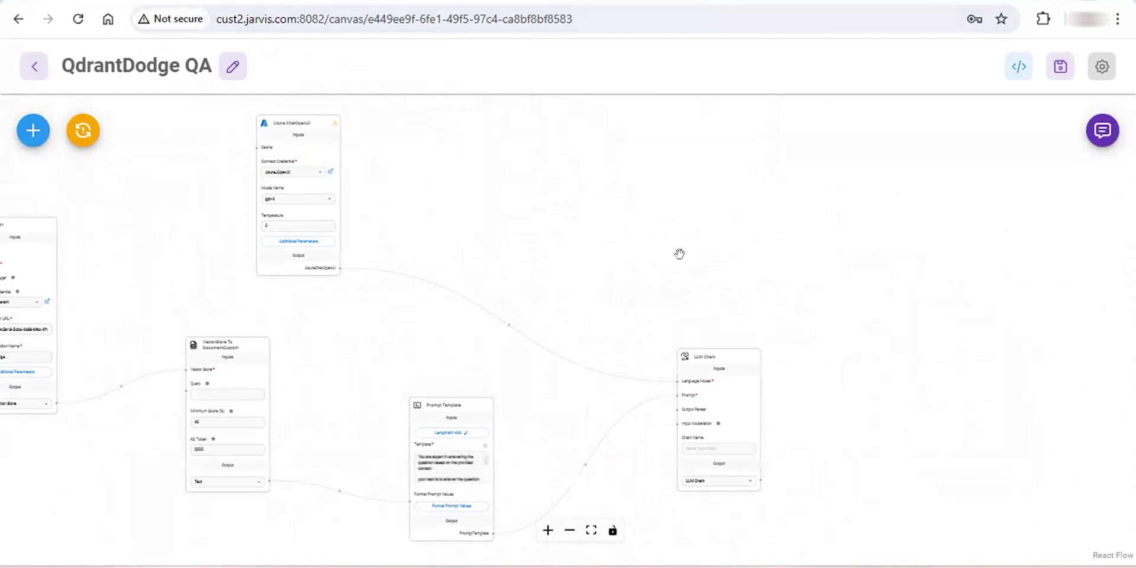
{"action": "left_click_drag", "start_coordinate": [605, 295], "coordinate": [594, 155]}
{"action": "left_click_drag", "start_coordinate": [441, 180], "coordinate": [309, 233]}
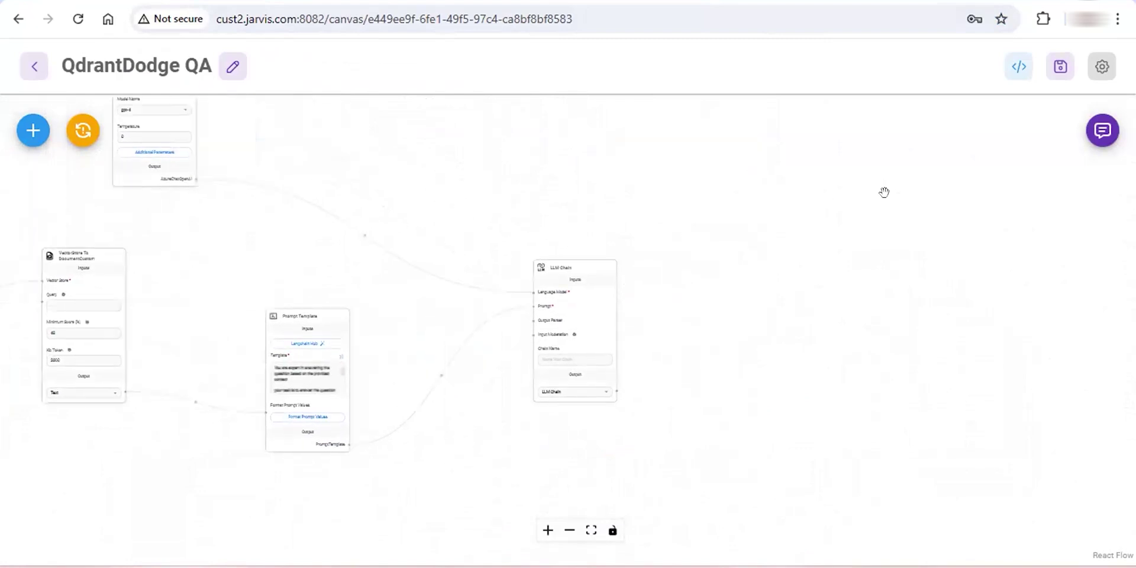
{"action": "left_click", "coordinate": [1103, 130]}
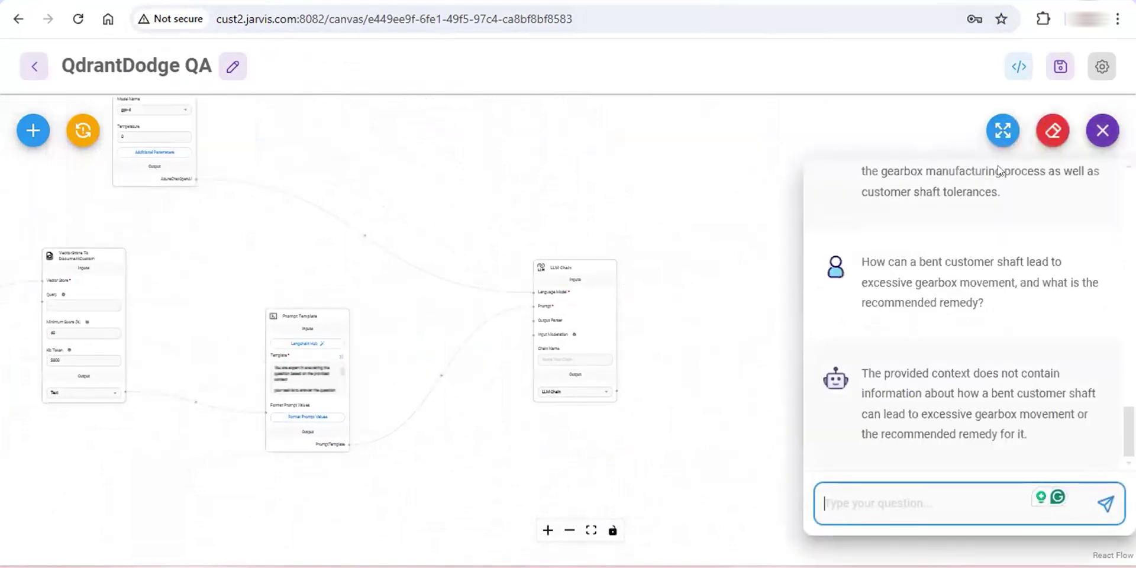
{"action": "left_click", "coordinate": [1003, 130]}
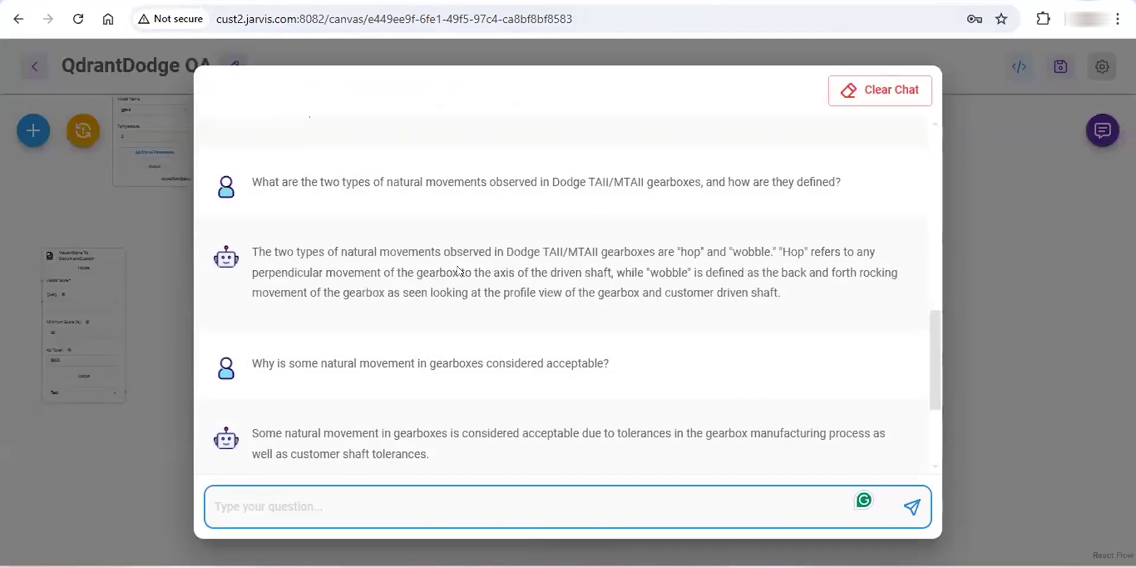
Switch to Rough_dodge.txt in Notepad++ and highlight the prepared question about the company name.
{"action": "left_click", "coordinate": [613, 566]}
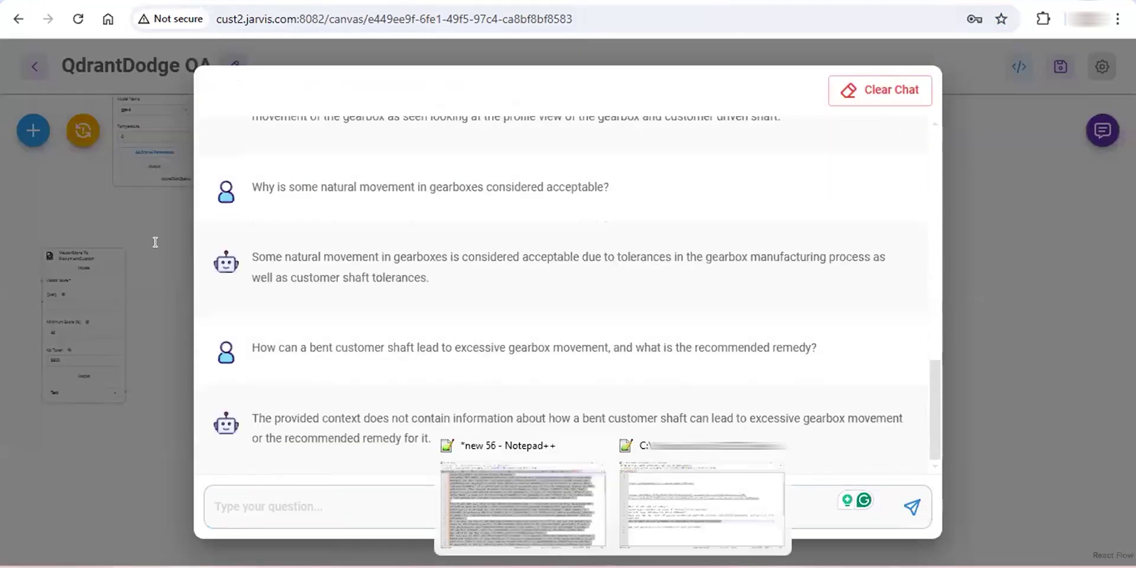
{"action": "left_click", "coordinate": [702, 504]}
{"action": "left_click_drag", "start_coordinate": [67, 208], "coordinate": [317, 217]}
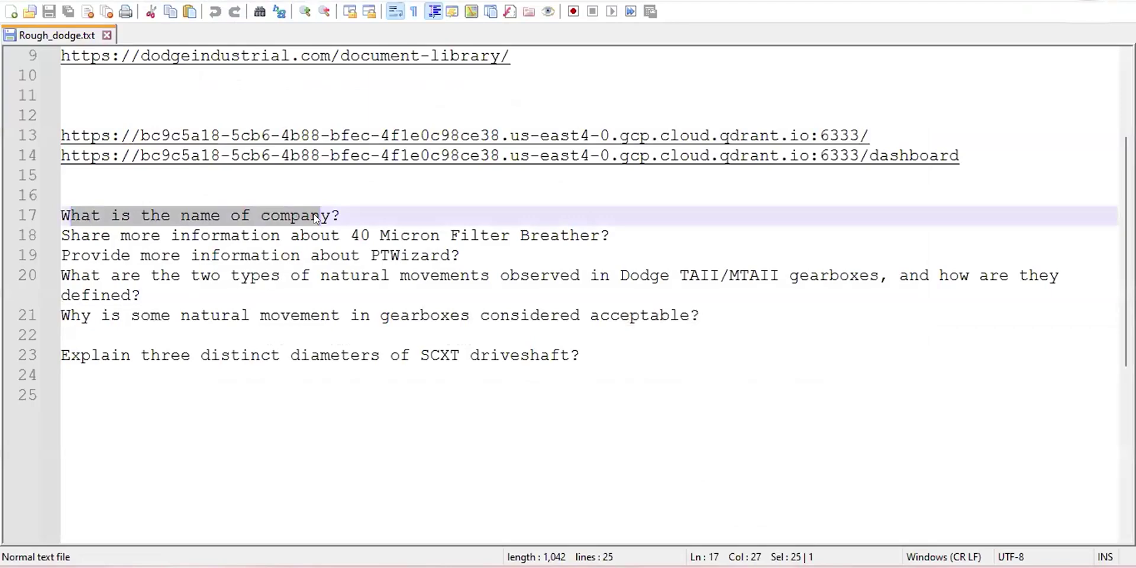
Return to the chat, highlight the answer to the company name question, and bring up the 40 Micron Filter Breather answer.
{"action": "key", "text": "alt+Tab"}
{"action": "scroll", "coordinate": [358, 266], "scroll_direction": "up", "scroll_amount": 10}
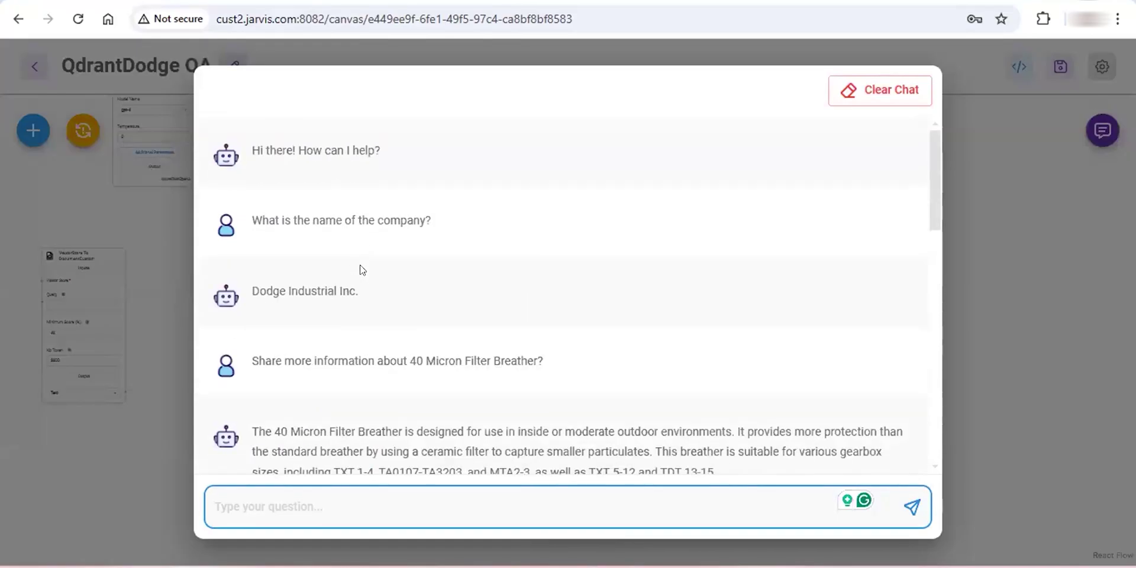
{"action": "triple_click", "coordinate": [291, 218]}
{"action": "left_click_drag", "start_coordinate": [274, 291], "coordinate": [402, 298]}
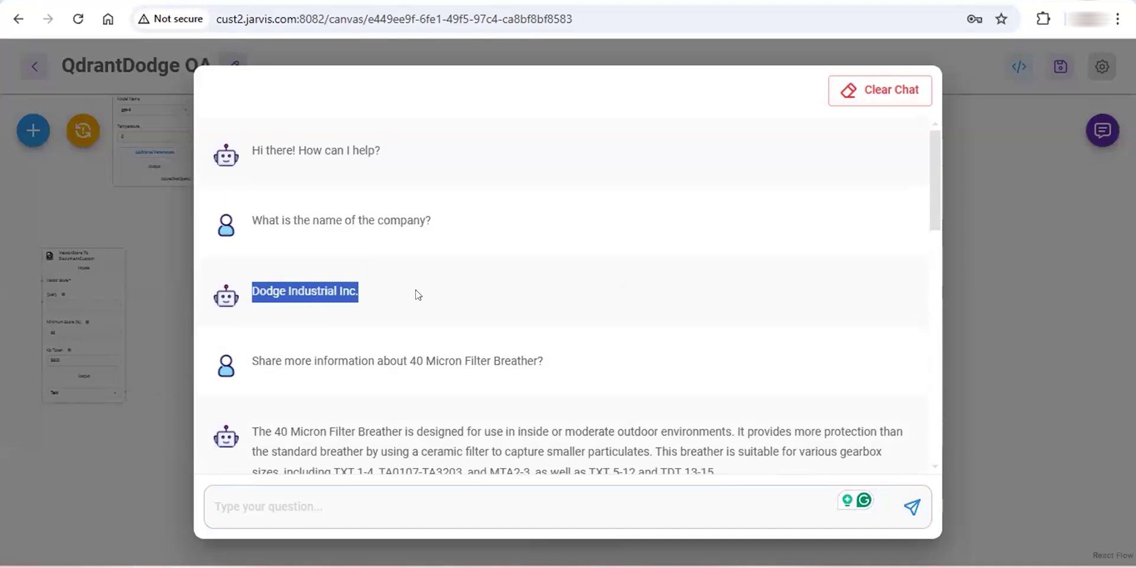
{"action": "scroll", "coordinate": [354, 297], "scroll_direction": "down", "scroll_amount": 2}
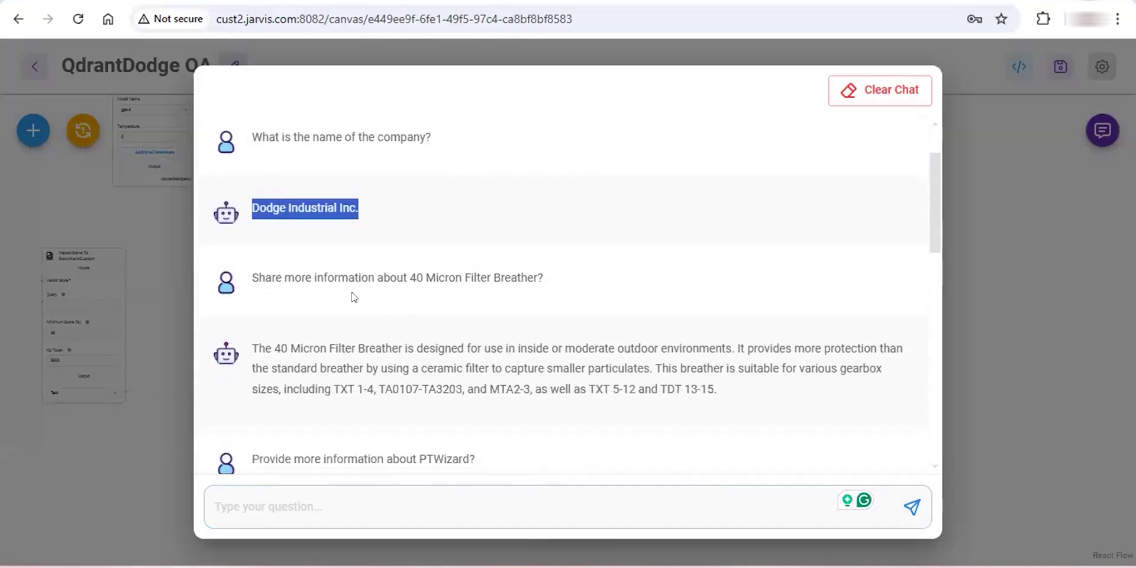
Reuse the earlier chat question to ask the chatbot "Share more information about 40 Micron Filter Breather?".
{"action": "triple_click", "coordinate": [291, 278]}
{"action": "key", "text": "ctrl+c"}
{"action": "left_click", "coordinate": [307, 504]}
{"action": "key", "text": "ctrl+v"}
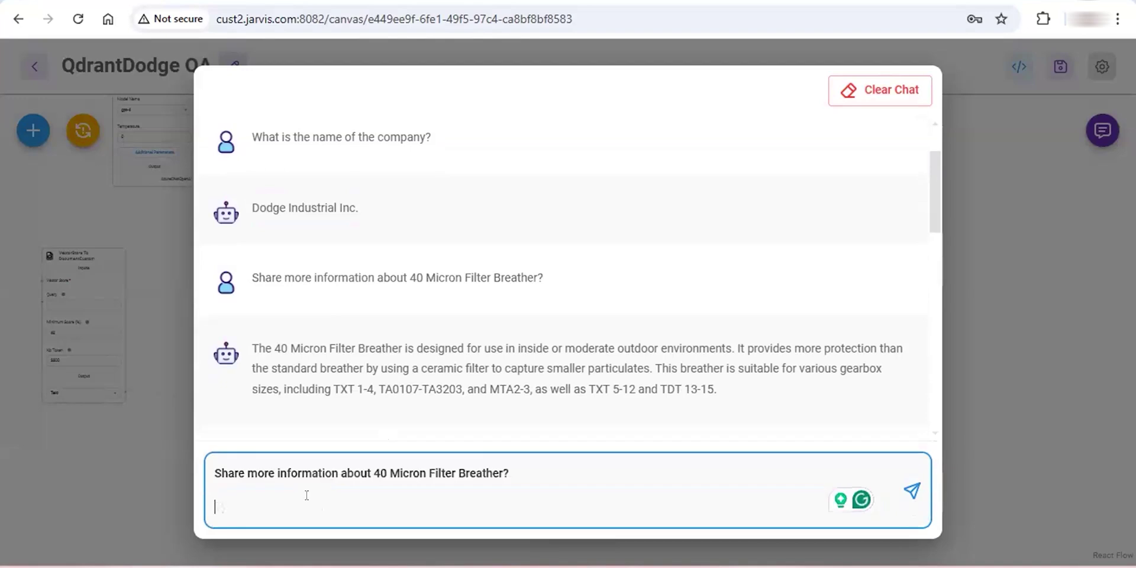
{"action": "key", "text": "BackSpace"}
{"action": "key", "text": "Return"}
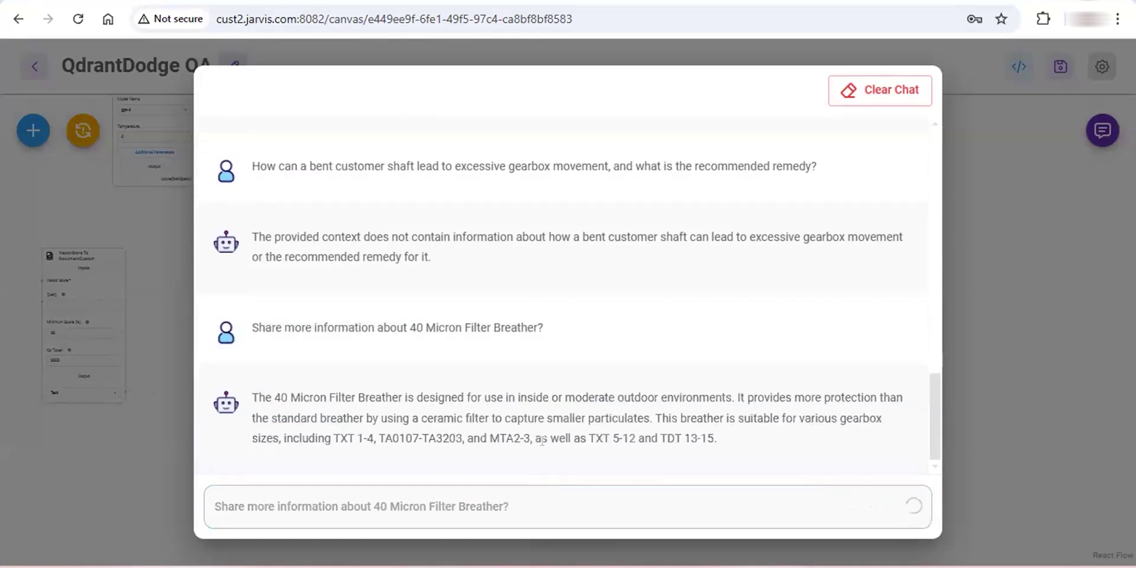
Switch to the Dodge Heavy Duty Gearing: Breathers PDF and search for "40 mi" to examine the 40 Micron Filter Breather section.
{"action": "mouse_move", "coordinate": [357, 567]}
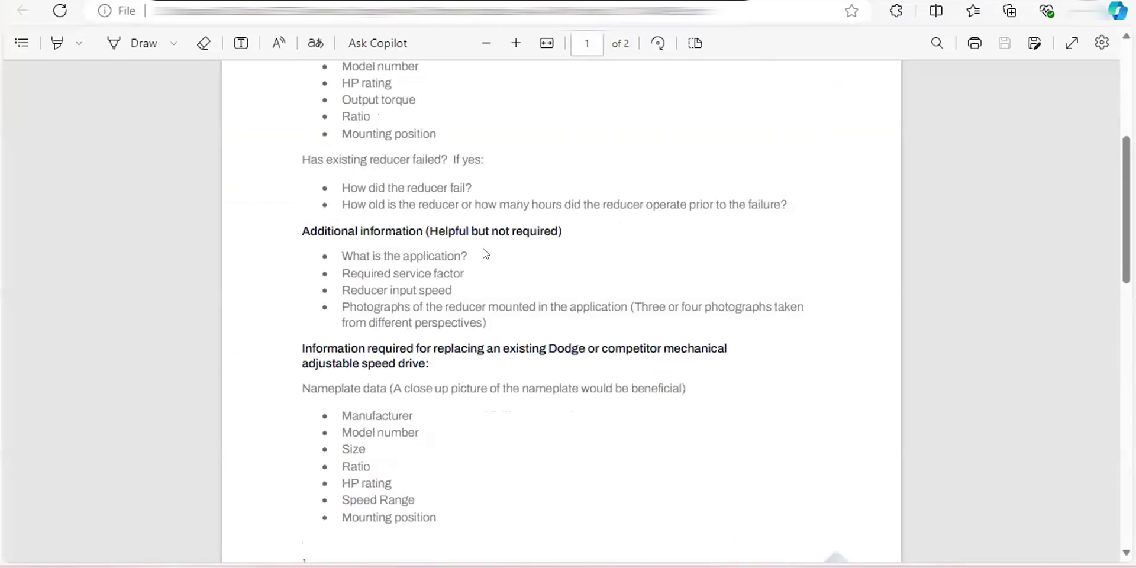
{"action": "scroll", "coordinate": [485, 254], "scroll_direction": "up", "scroll_amount": 3}
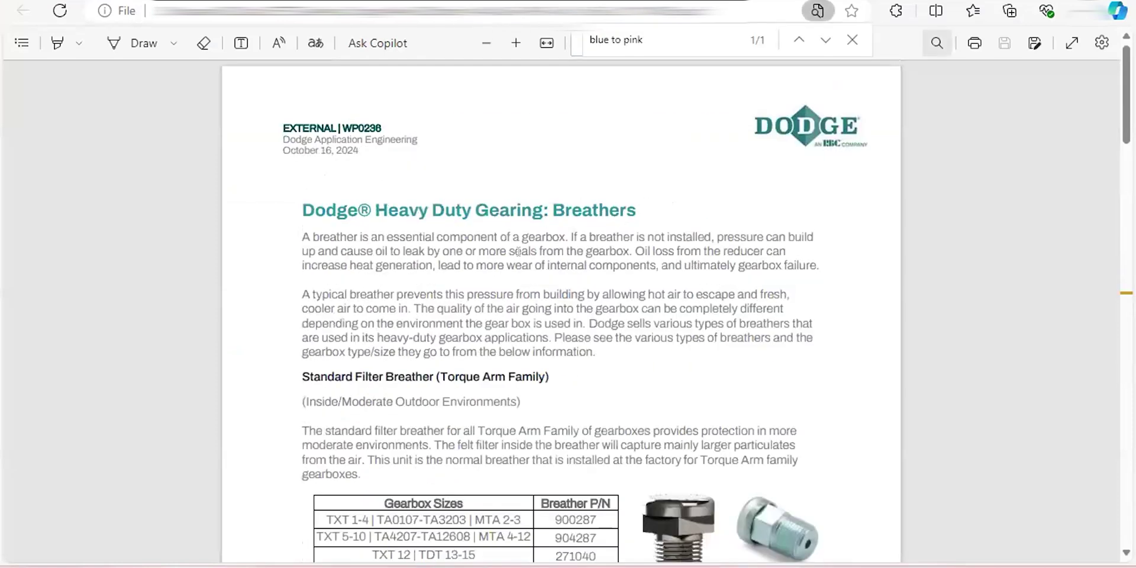
{"action": "key", "text": "ctrl+f"}
{"action": "type", "text": "40mi"}
{"action": "type", "text": " mi"}
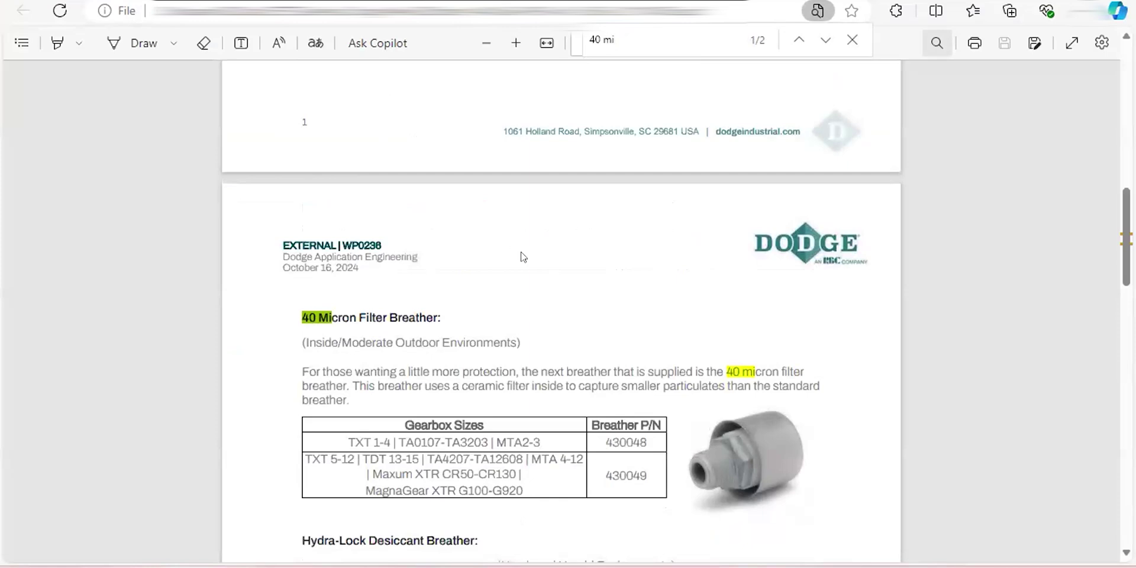
{"action": "scroll", "coordinate": [538, 322], "scroll_direction": "down", "scroll_amount": 2}
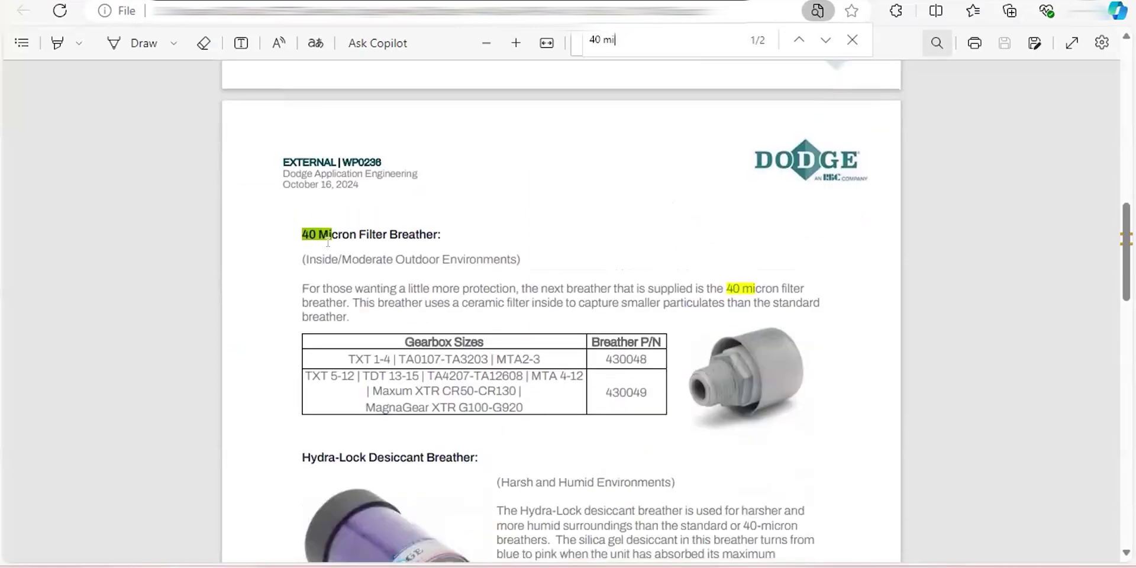
{"action": "scroll", "coordinate": [406, 270], "scroll_direction": "up", "scroll_amount": 4}
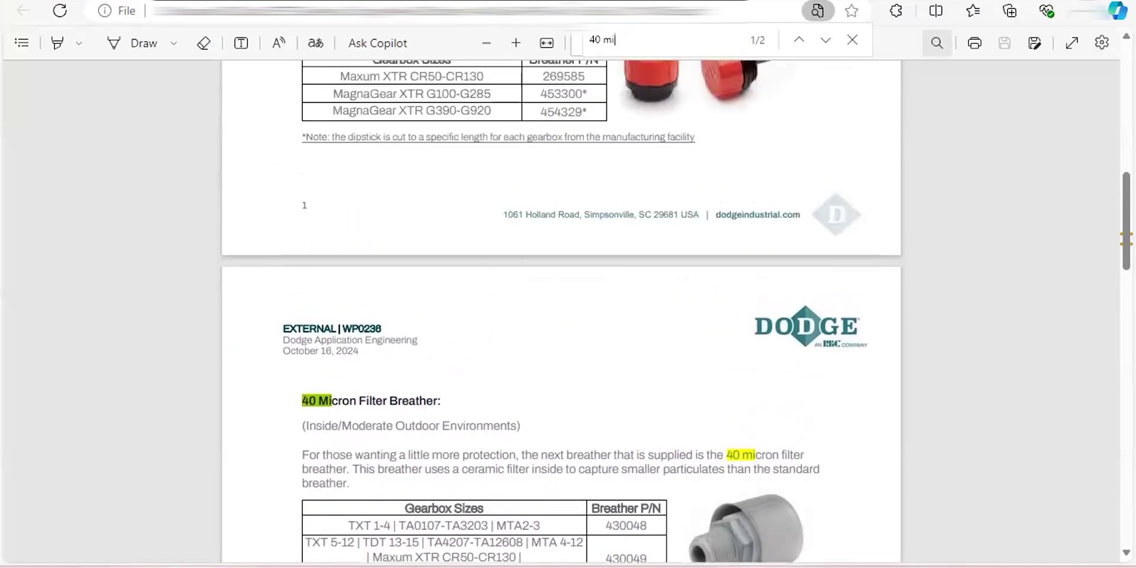
{"action": "scroll", "coordinate": [550, 192], "scroll_direction": "down", "scroll_amount": 4}
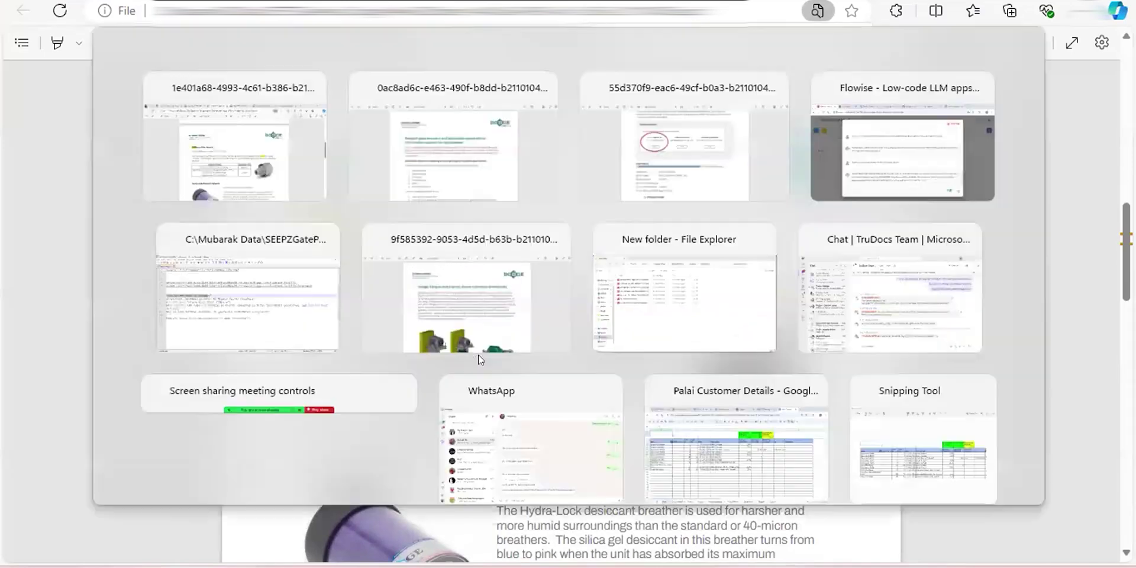
Return to the chat and highlight the new 40 Micron Filter Breather answer's statements on environments and protection.
{"action": "key", "text": "alt+Tab"}
{"action": "key", "text": "alt+Tab"}
{"action": "key", "text": "alt+Tab"}
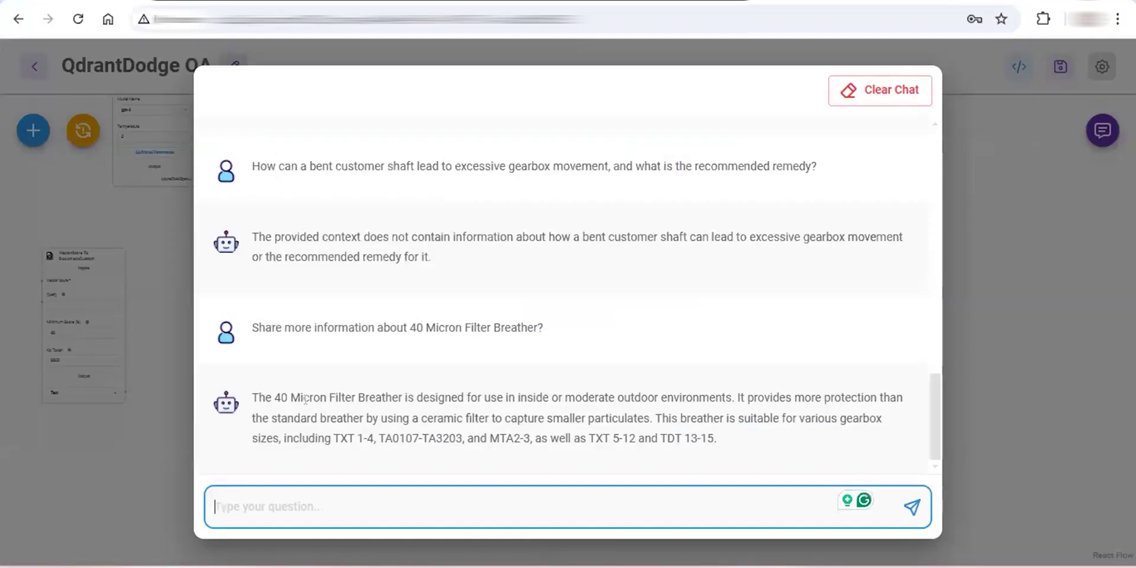
{"action": "left_click_drag", "start_coordinate": [290, 393], "coordinate": [393, 389]}
{"action": "left_click_drag", "start_coordinate": [471, 389], "coordinate": [857, 398]}
{"action": "left_click_drag", "start_coordinate": [684, 402], "coordinate": [445, 419]}
{"action": "left_click", "coordinate": [756, 442]}
Check the breather PDF's gearbox size table, highlighting the TXT 1-4 row and its part number.
{"action": "key", "text": "alt+Tab"}
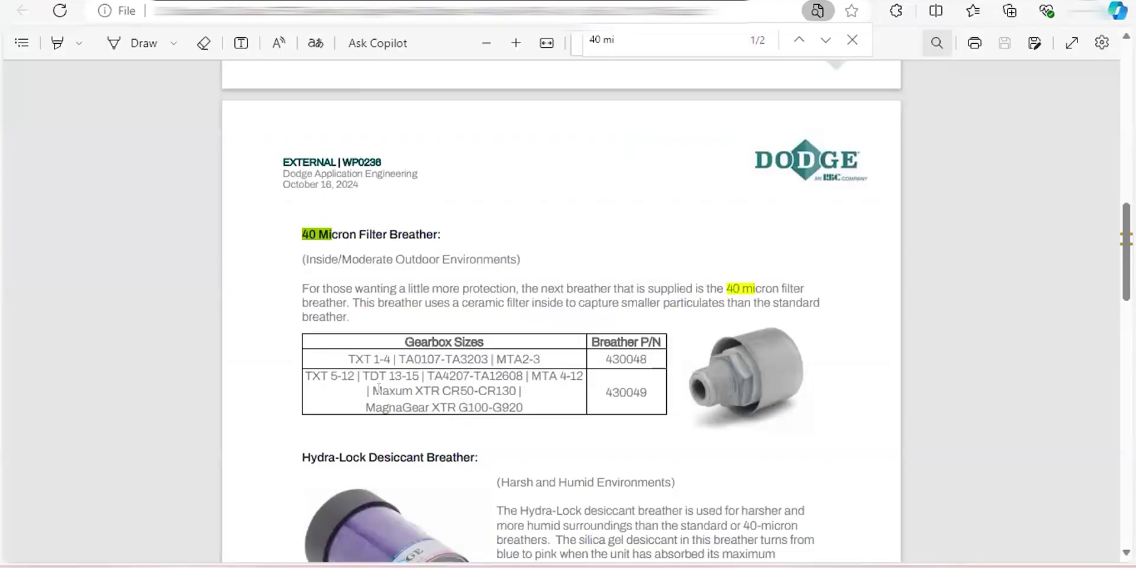
{"action": "key", "text": "alt+Tab"}
{"action": "key", "text": "alt+Tab"}
{"action": "left_click_drag", "start_coordinate": [348, 359], "coordinate": [608, 372]}
{"action": "double_click", "coordinate": [626, 355]}
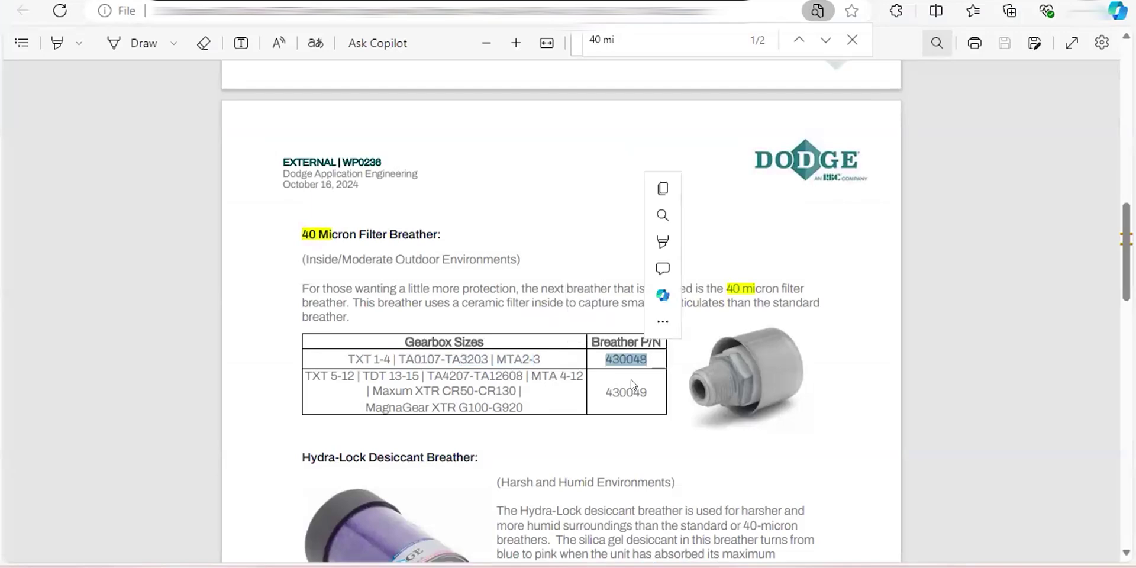
Compare the gearbox sizes, highlighting the answer's last line in the chat and the TXT 5-12 row in the breather PDF.
{"action": "key", "text": "alt+Tab"}
{"action": "left_click", "coordinate": [363, 451]}
{"action": "left_click_drag", "start_coordinate": [332, 430], "coordinate": [710, 435]}
{"action": "key", "text": "alt+Tab"}
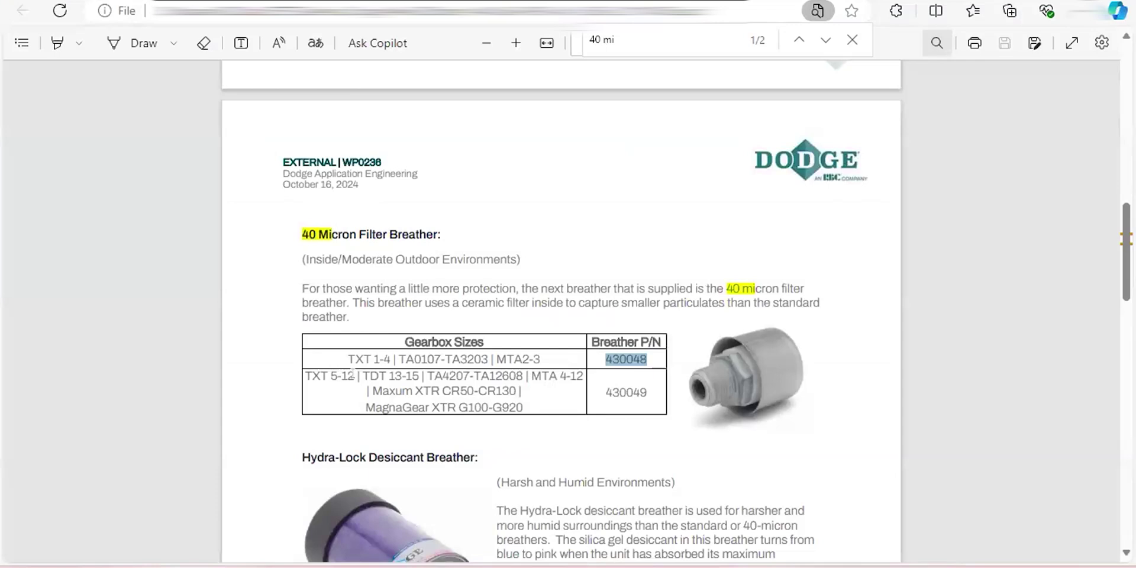
{"action": "left_click_drag", "start_coordinate": [306, 376], "coordinate": [495, 376]}
{"action": "left_click", "coordinate": [551, 305]}
Take "Provide more information about PTWizard?" from Rough_dodge.txt in Notepad++ and submit it in the Flowise chat.
{"action": "key", "text": "alt+Tab"}
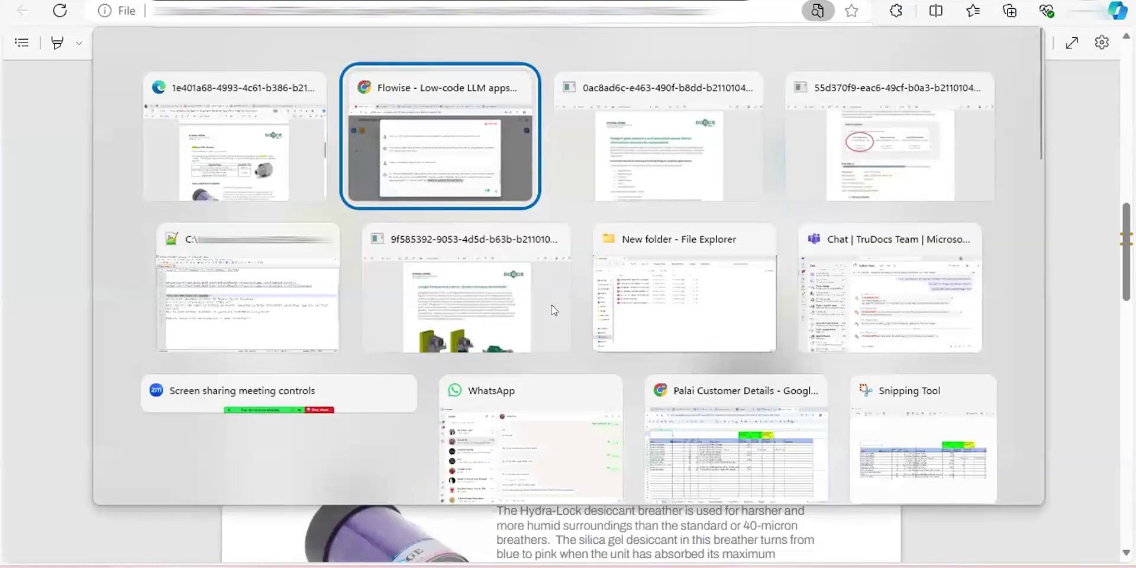
{"action": "left_click", "coordinate": [261, 318]}
{"action": "left_click", "coordinate": [481, 275]}
{"action": "left_click_drag", "start_coordinate": [461, 255], "coordinate": [16, 255]}
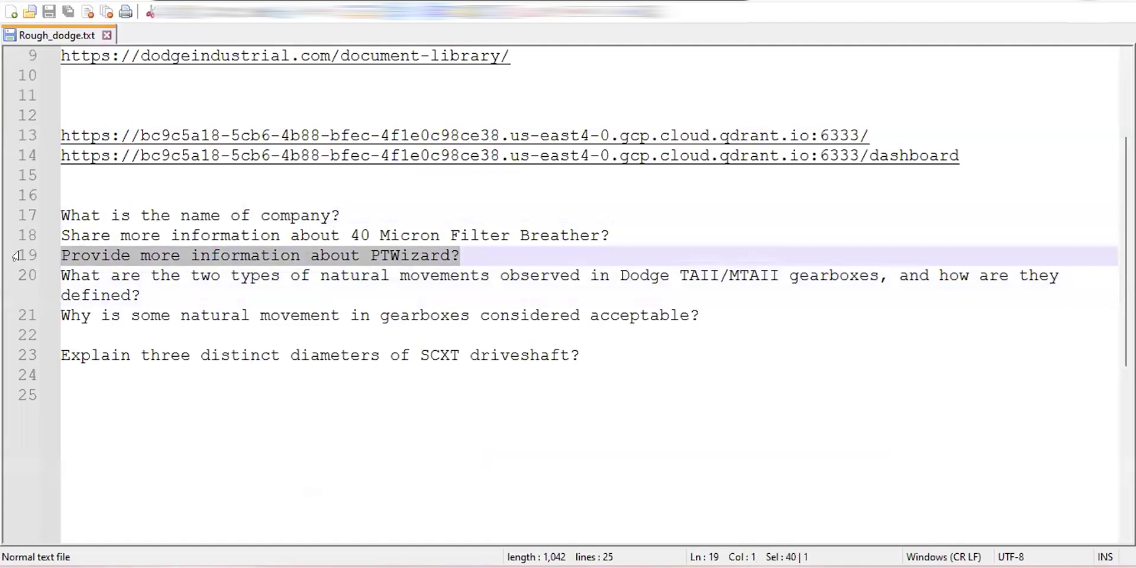
{"action": "key", "text": "alt+Tab"}
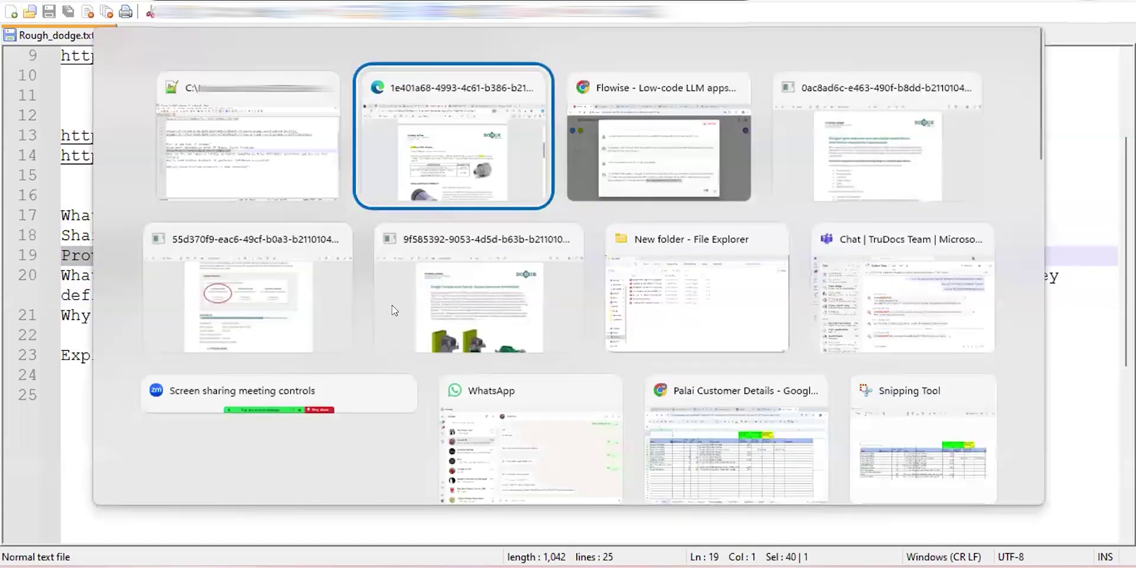
{"action": "key", "text": "alt+Tab"}
{"action": "key", "text": "ctrl+v"}
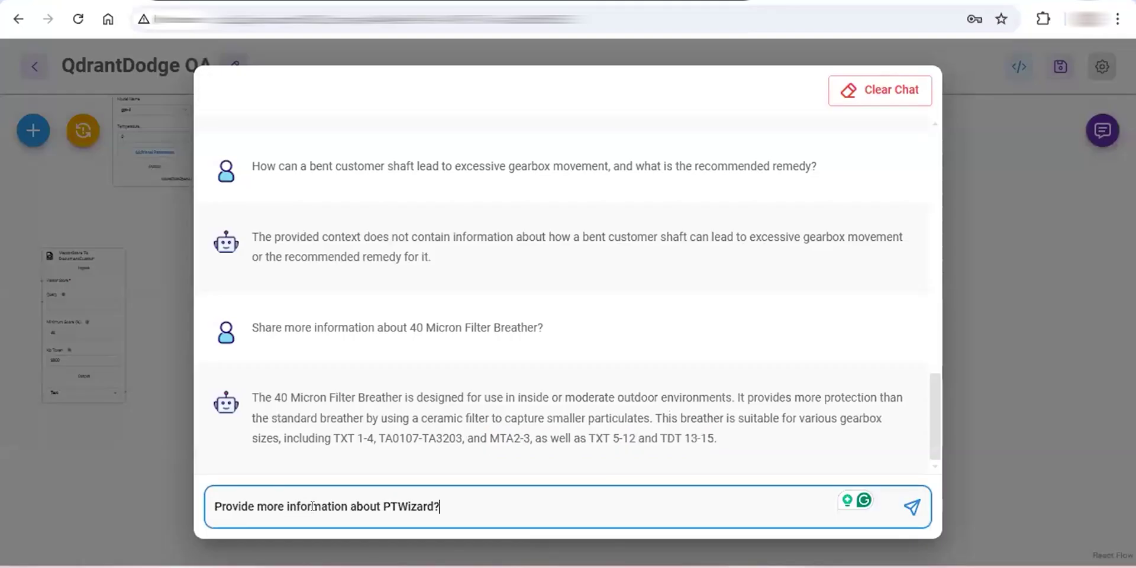
{"action": "key", "text": "Return"}
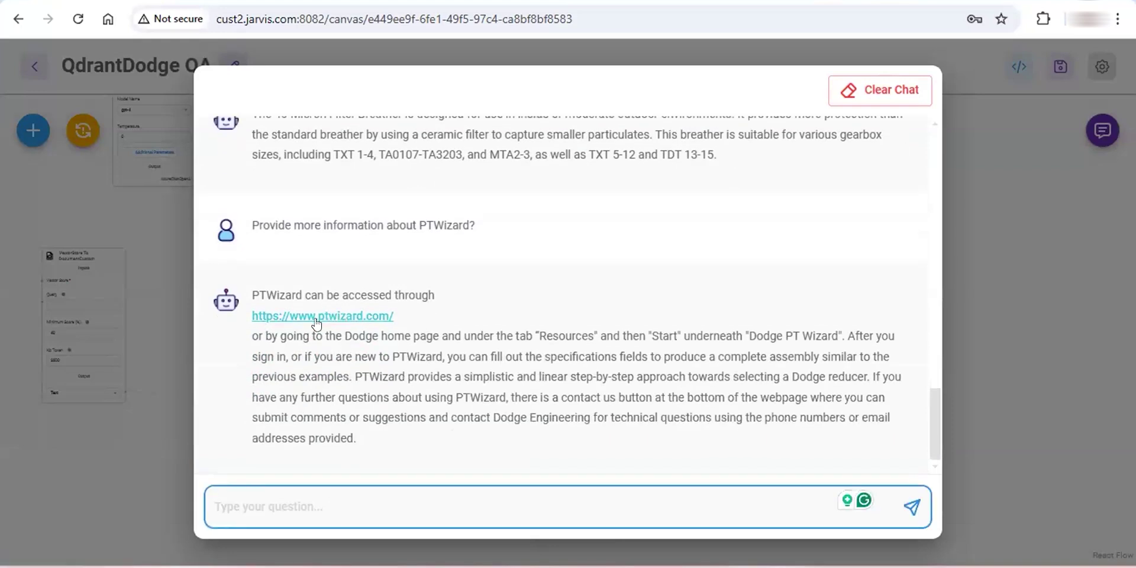
Highlight the PTWizard answer's passages about the Resources tab and new users signing in.
{"action": "left_click_drag", "start_coordinate": [292, 335], "coordinate": [873, 336]}
{"action": "left_click", "coordinate": [709, 332]}
{"action": "left_click_drag", "start_coordinate": [279, 358], "coordinate": [481, 358]}
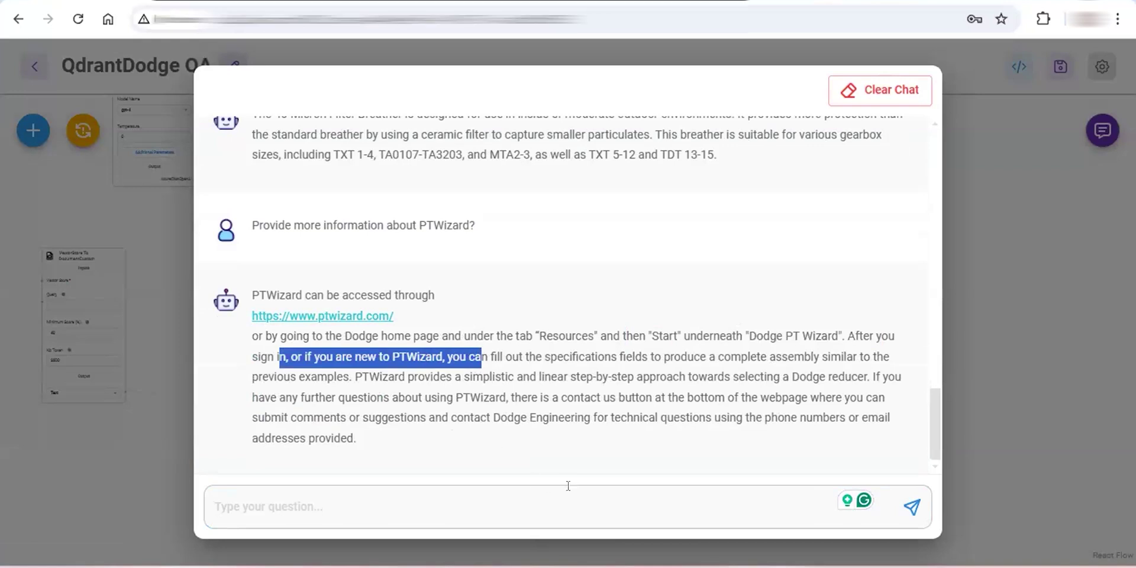
Switch to the PTWizard PDF and search for "resource" to locate the Login/Sign Up passage.
{"action": "left_click", "coordinate": [550, 562]}
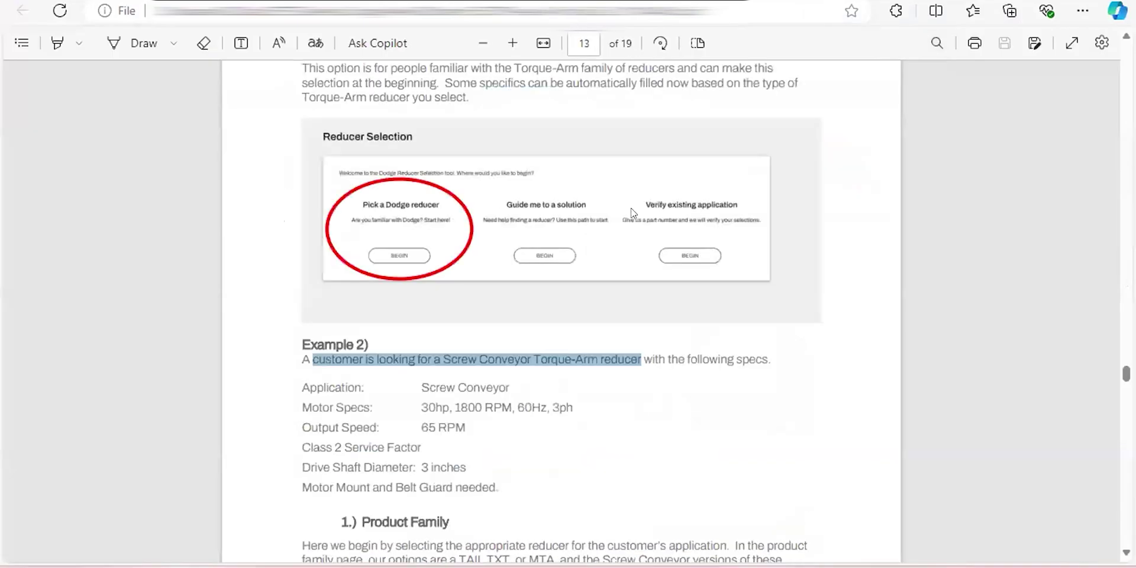
{"action": "scroll", "coordinate": [630, 213], "scroll_direction": "down", "scroll_amount": 1}
{"action": "scroll", "coordinate": [632, 214], "scroll_direction": "up", "scroll_amount": 7}
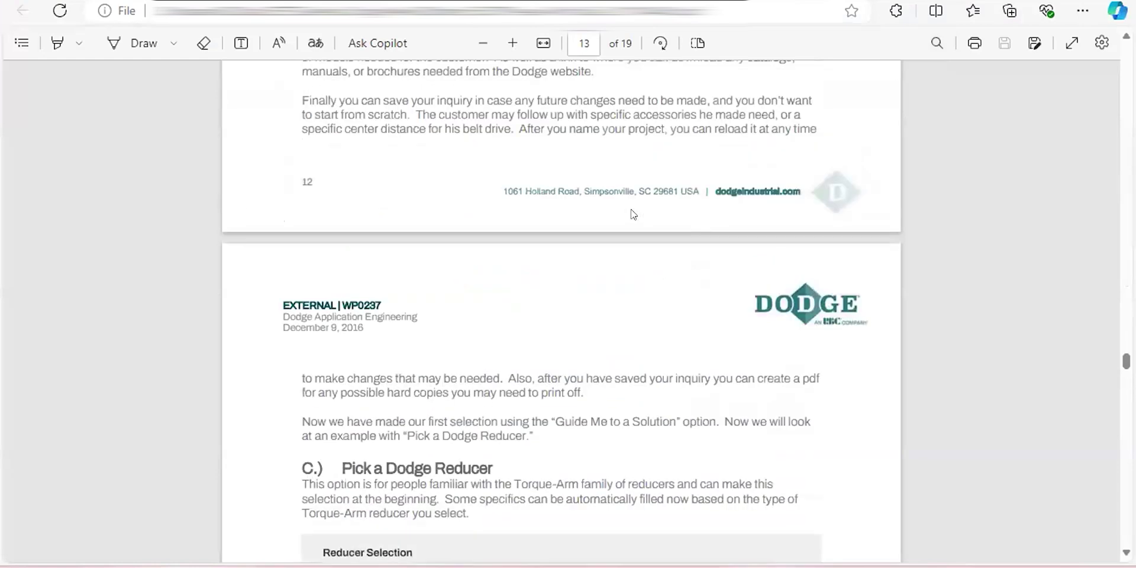
{"action": "scroll", "coordinate": [632, 214], "scroll_direction": "up", "scroll_amount": 6}
{"action": "scroll", "coordinate": [632, 215], "scroll_direction": "down", "scroll_amount": 10}
{"action": "key", "text": "ctrl+f"}
{"action": "type", "text": "resoi"}
{"action": "scroll", "coordinate": [632, 214], "scroll_direction": "down", "scroll_amount": 5}
{"action": "type", "text": "rc"}
{"action": "key", "text": "BackSpace"}
{"action": "key", "text": "BackSpace"}
{"action": "key", "text": "BackSpace"}
{"action": "type", "text": "urce"}
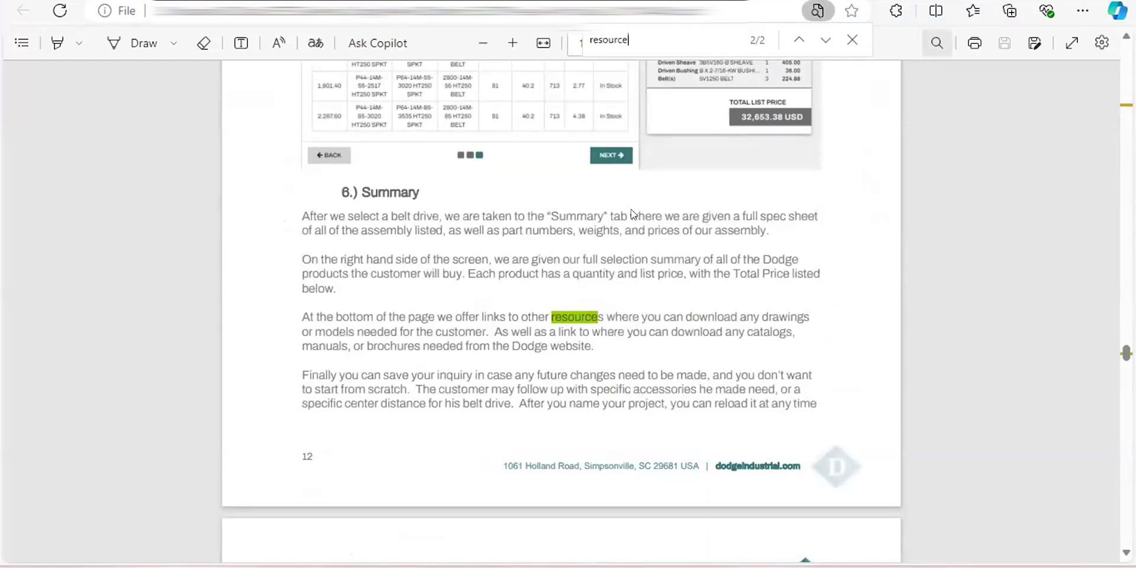
{"action": "key", "text": "Return"}
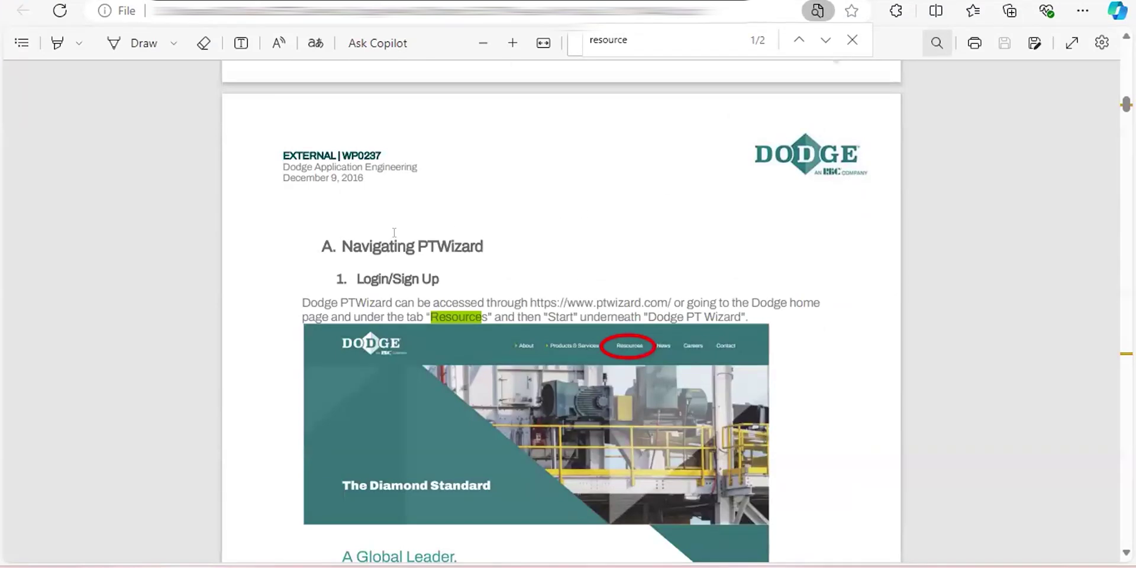
Highlight the Navigating PTWizard heading and the paragraph on accessing PTWizard through its website or the Resources tab.
{"action": "left_click_drag", "start_coordinate": [343, 244], "coordinate": [483, 249]}
{"action": "left_click", "coordinate": [316, 311]}
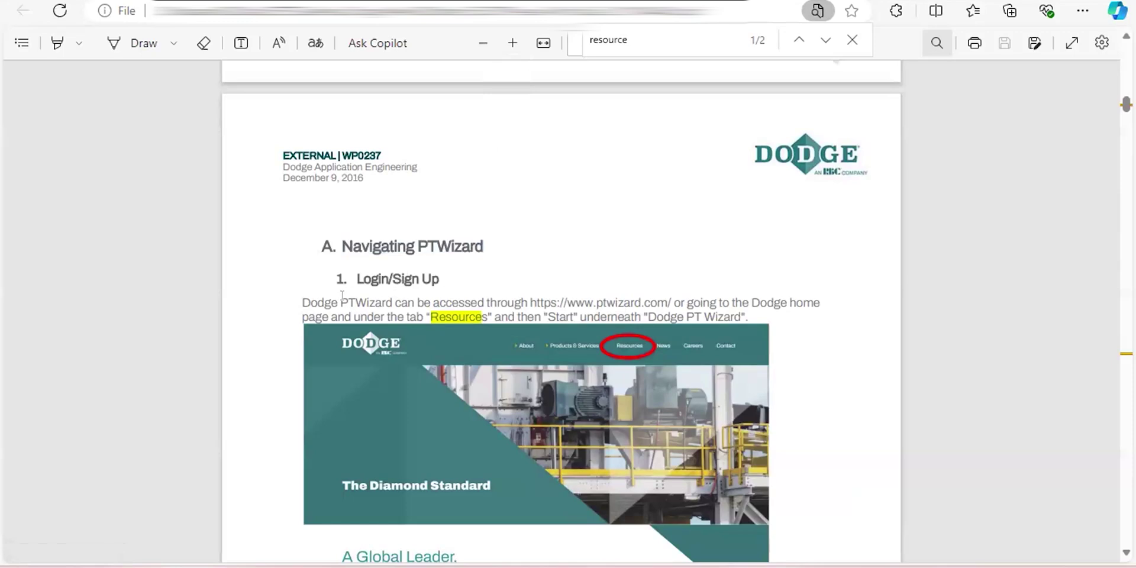
{"action": "left_click_drag", "start_coordinate": [310, 302], "coordinate": [774, 303]}
{"action": "left_click_drag", "start_coordinate": [423, 305], "coordinate": [753, 322]}
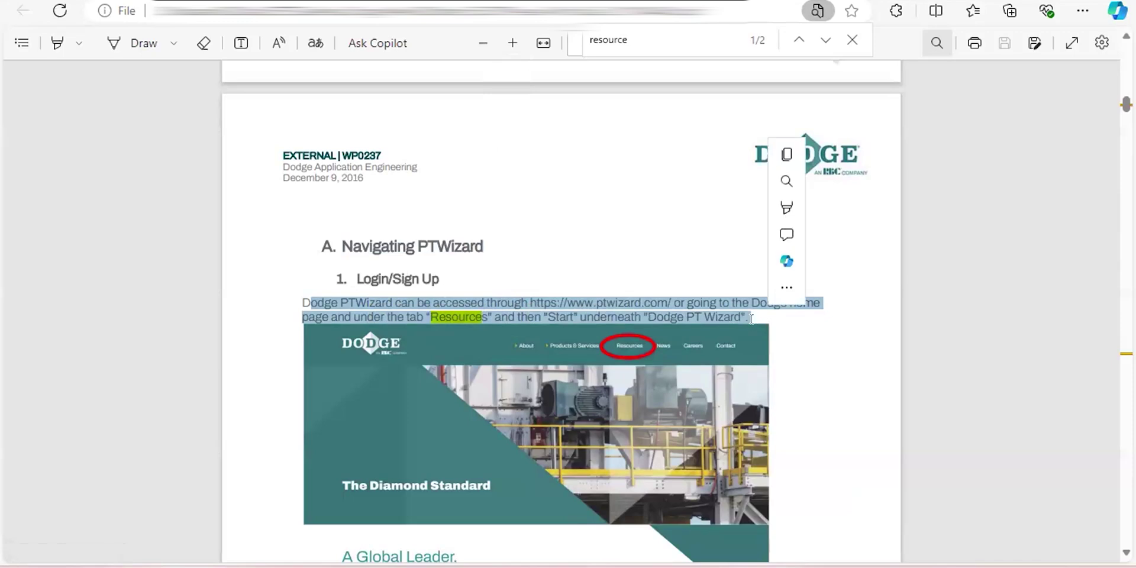
Return to the chat and highlight the PTWizard answer from "PTWizard provides a simplistic and linear step-by-step approach" to its end.
{"action": "key", "text": "alt+Tab"}
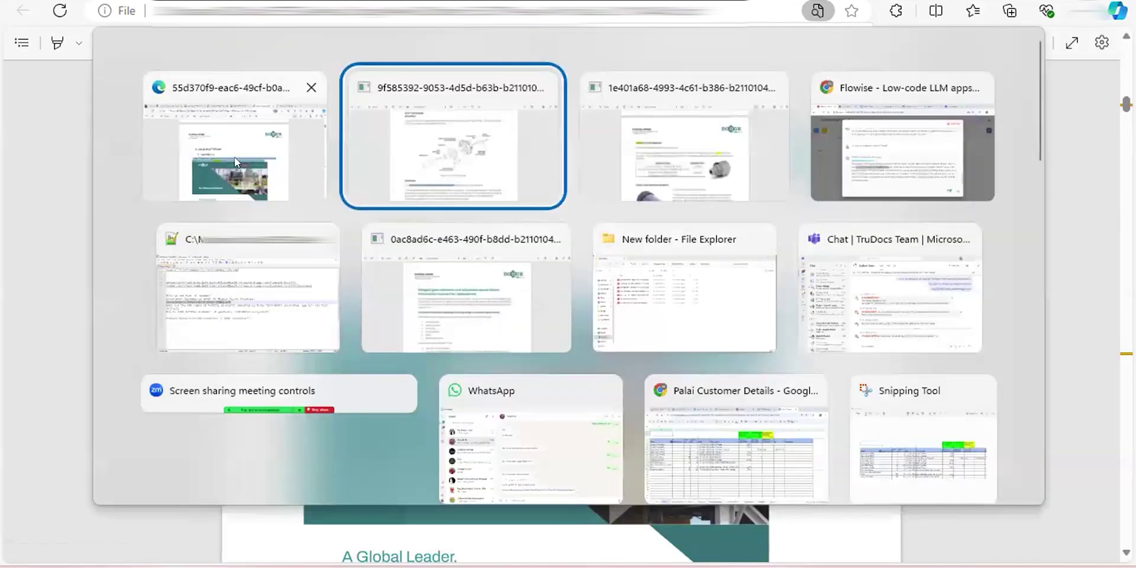
{"action": "key", "text": "Tab"}
{"action": "key", "text": "Tab"}
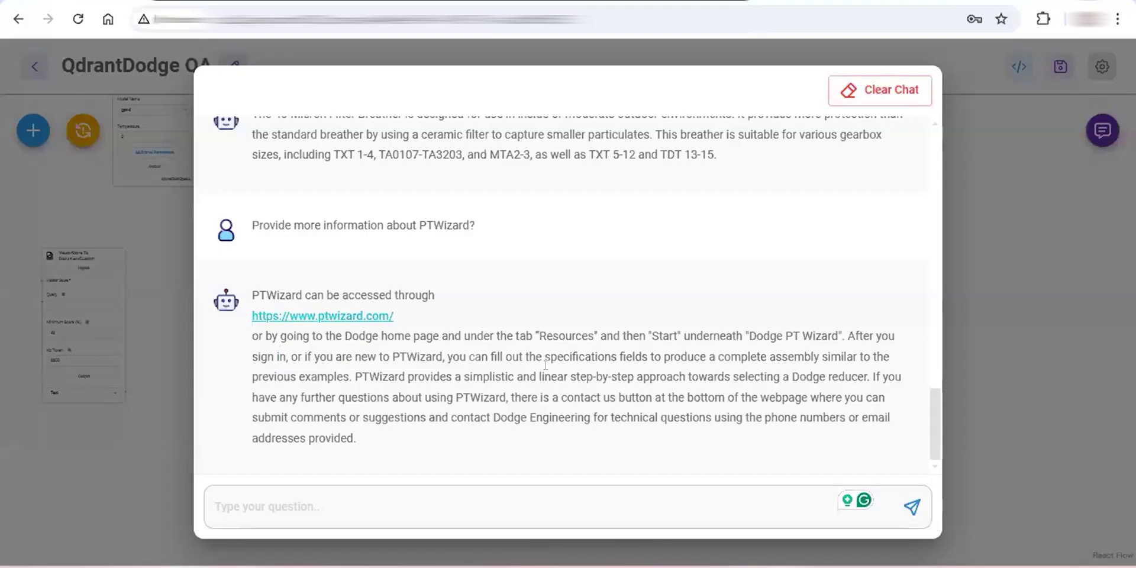
{"action": "left_click", "coordinate": [487, 354]}
{"action": "left_click_drag", "start_coordinate": [708, 361], "coordinate": [381, 432]}
{"action": "left_click", "coordinate": [354, 373]}
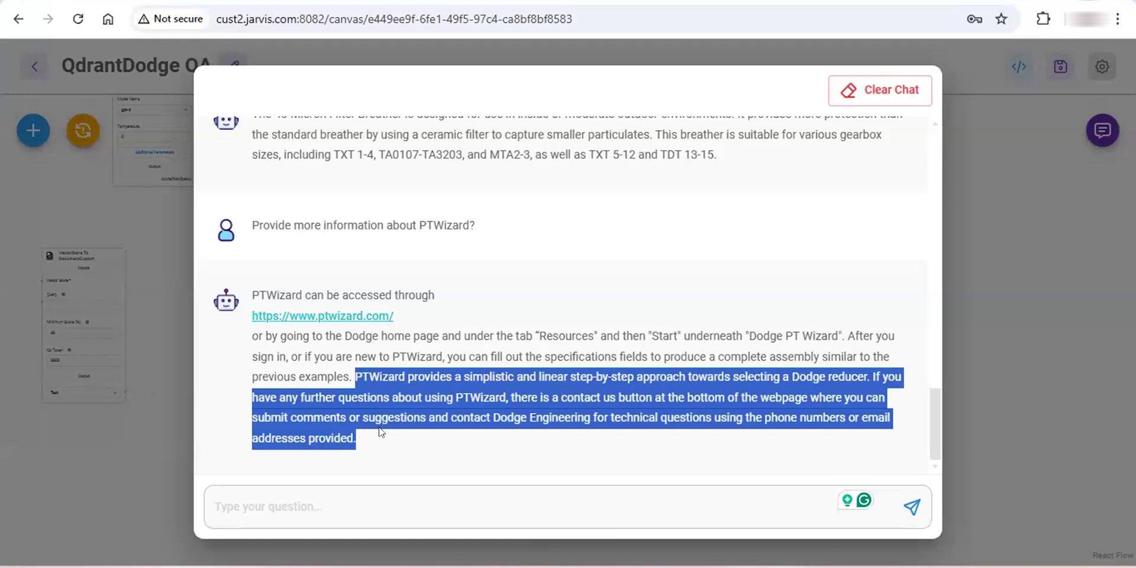
Copy the question about the two types of natural movements in Dodge TAII/MTAII gearboxes from Rough_dodge.txt in Notepad++.
{"action": "key", "text": "alt+Tab"}
{"action": "key", "text": "alt+Tab"}
{"action": "key", "text": "alt+Tab"}
{"action": "key", "text": "alt+Tab"}
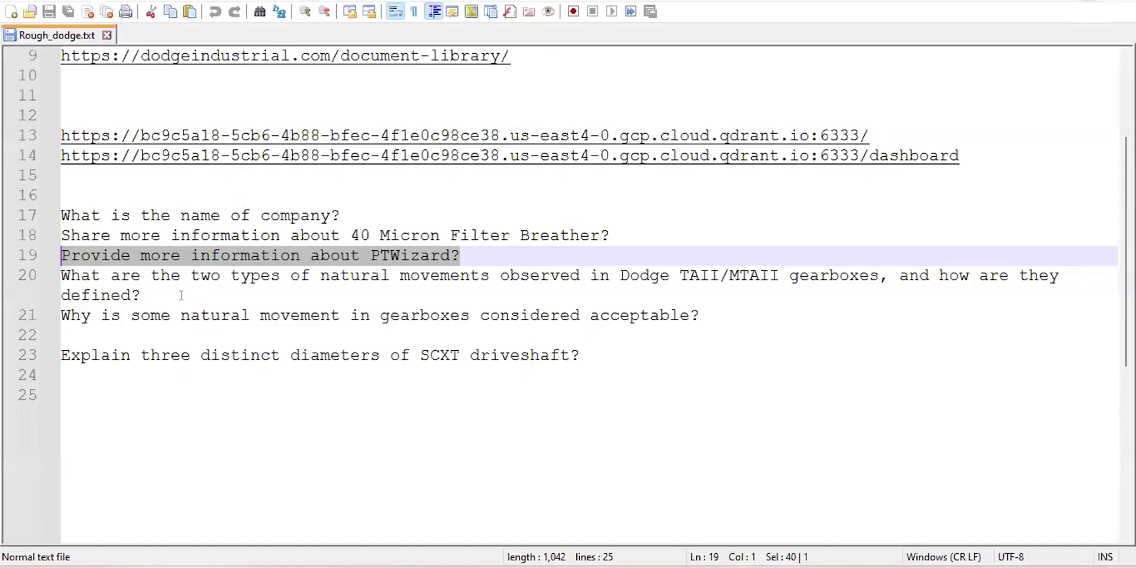
{"action": "triple_click", "coordinate": [104, 283]}
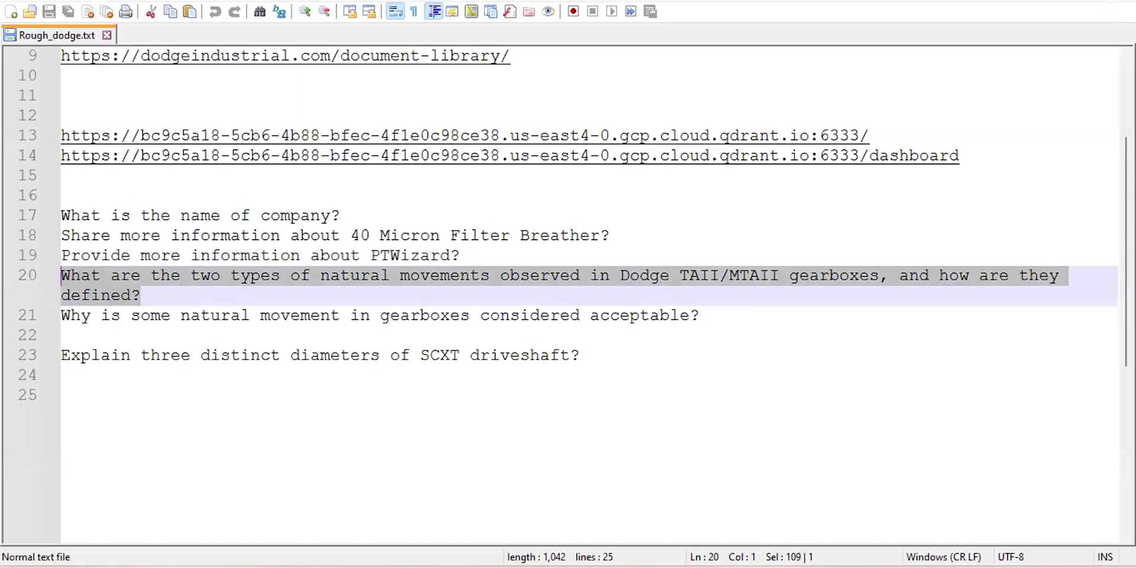
{"action": "left_click_drag", "start_coordinate": [160, 287], "coordinate": [63, 273]}
{"action": "scroll", "coordinate": [477, 312], "scroll_direction": "down", "scroll_amount": 1}
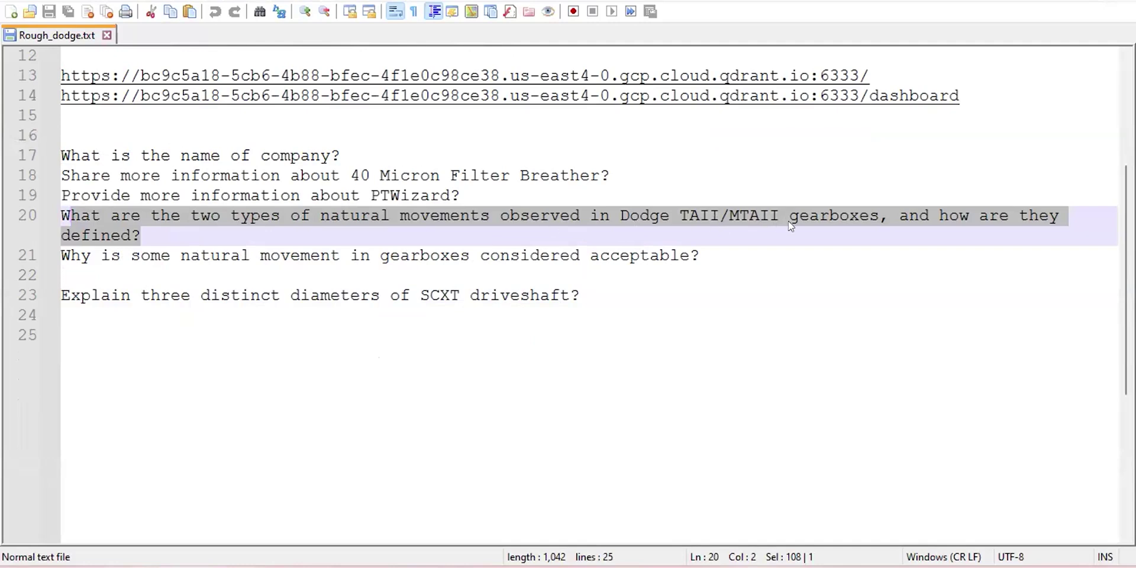
{"action": "left_click", "coordinate": [171, 238]}
{"action": "left_click_drag", "start_coordinate": [172, 238], "coordinate": [61, 216]}
{"action": "key", "text": "ctrl+c"}
Submit the copied question about natural movements in TAII/MTAII gearboxes in the Flowise chat.
{"action": "key", "text": "alt+Tab"}
{"action": "left_click", "coordinate": [291, 499]}
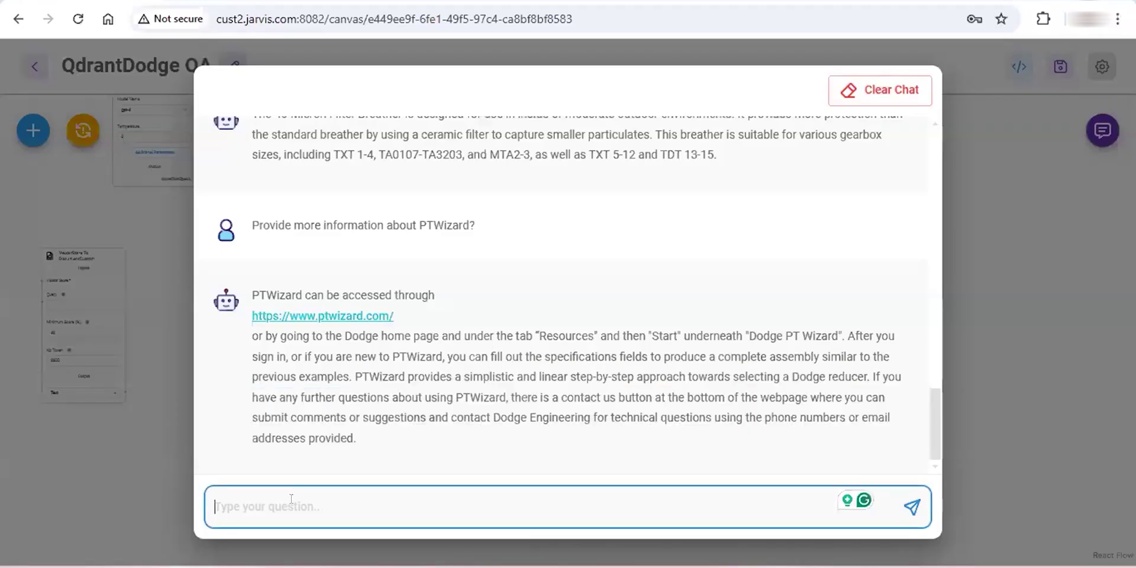
{"action": "key", "text": "ctrl+v"}
{"action": "key", "text": "Return"}
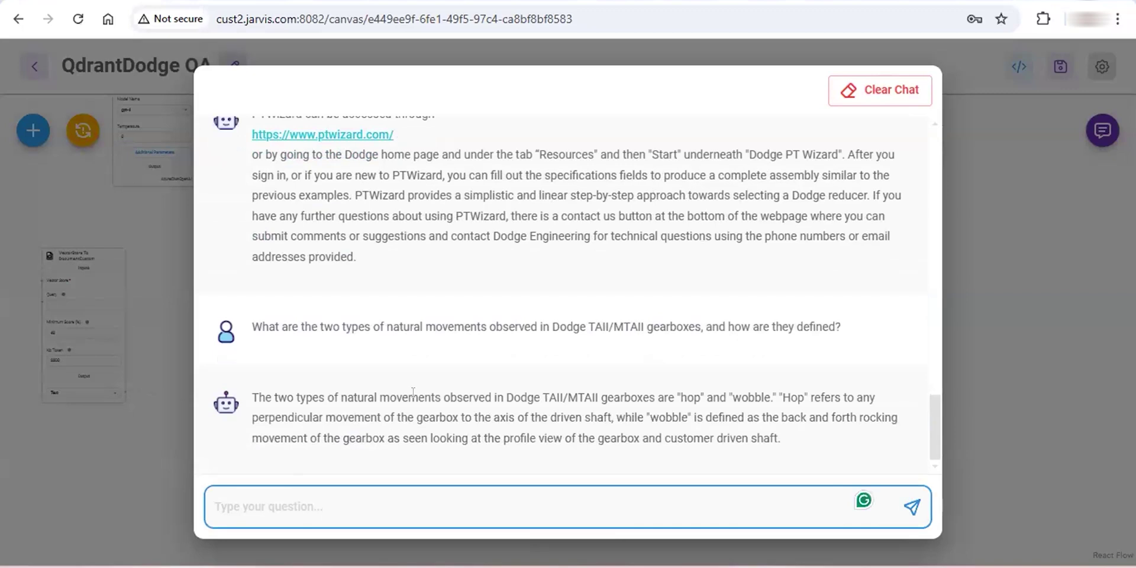
Highlight TAII/MTAII in the chat answer and switch to the PDF covering gearbox wobble movement and its remedies.
{"action": "left_click_drag", "start_coordinate": [542, 393], "coordinate": [586, 392]}
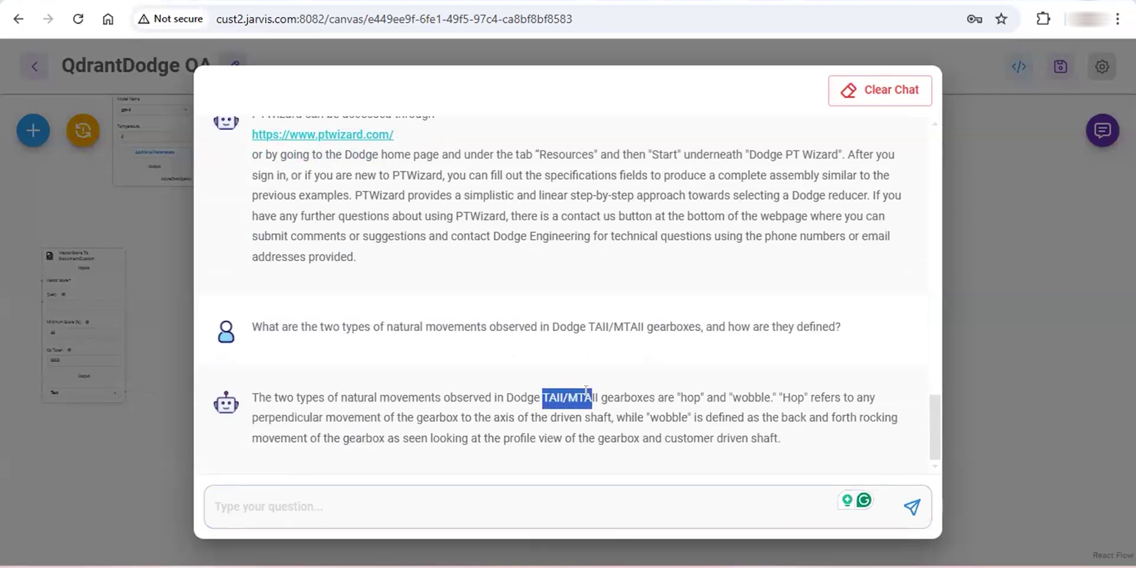
{"action": "key", "text": "alt+Tab"}
{"action": "key", "text": "alt+Tab"}
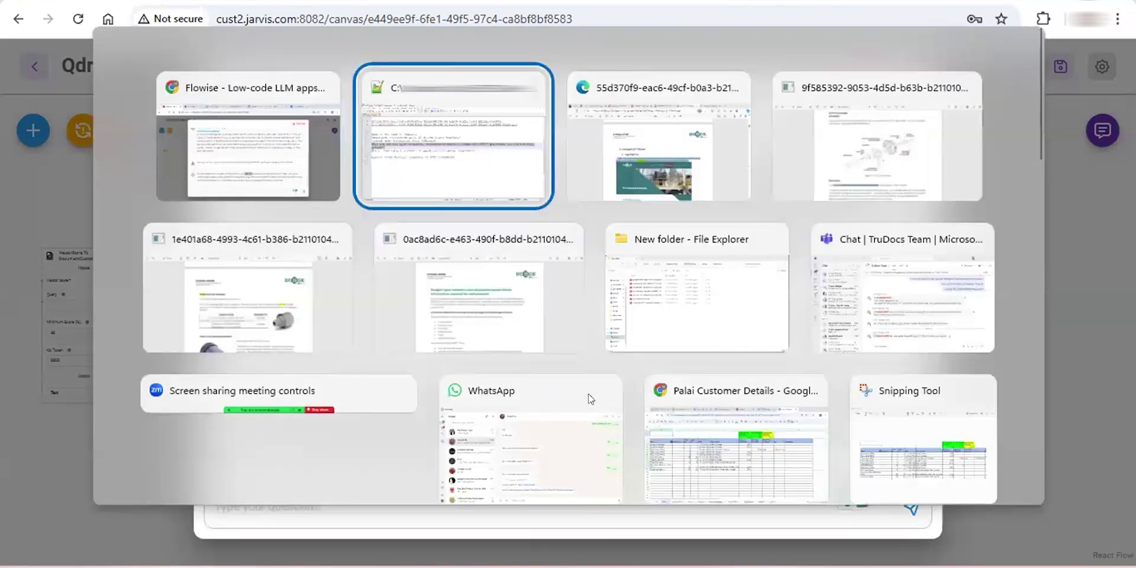
{"action": "key", "text": "alt+Tab"}
{"action": "key", "text": "alt+Tab"}
{"action": "key", "text": "ctrl+Tab"}
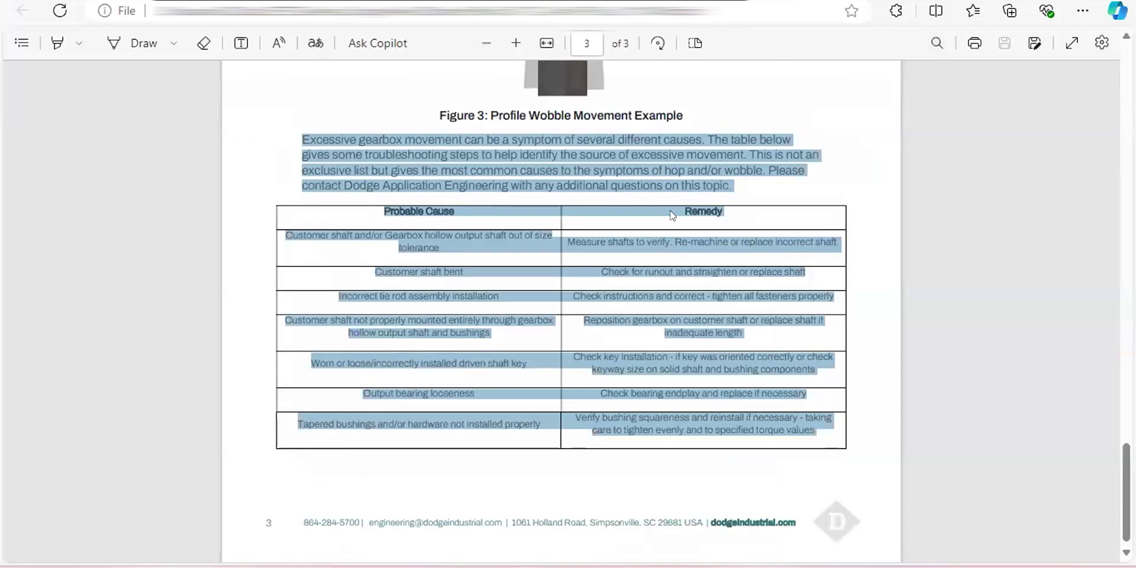
Search the gearbox movement PDF for "TAII/MTA" and highlight its opening statements on natural movement, hop and wobble.
{"action": "scroll", "coordinate": [640, 236], "scroll_direction": "up", "scroll_amount": 12}
{"action": "key", "text": "ctrl+f"}
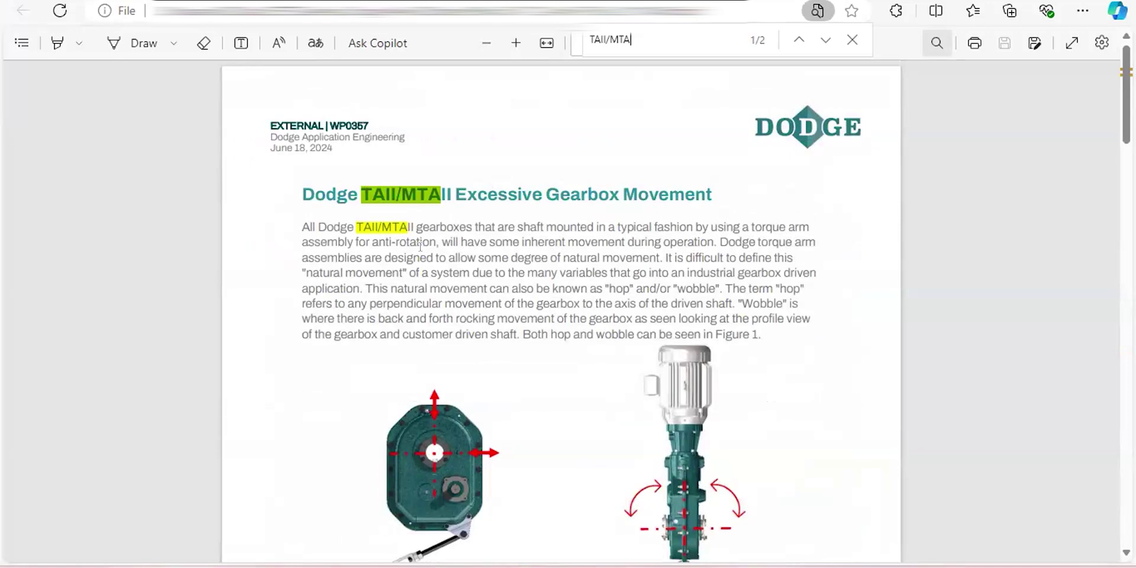
{"action": "left_click_drag", "start_coordinate": [292, 269], "coordinate": [406, 271]}
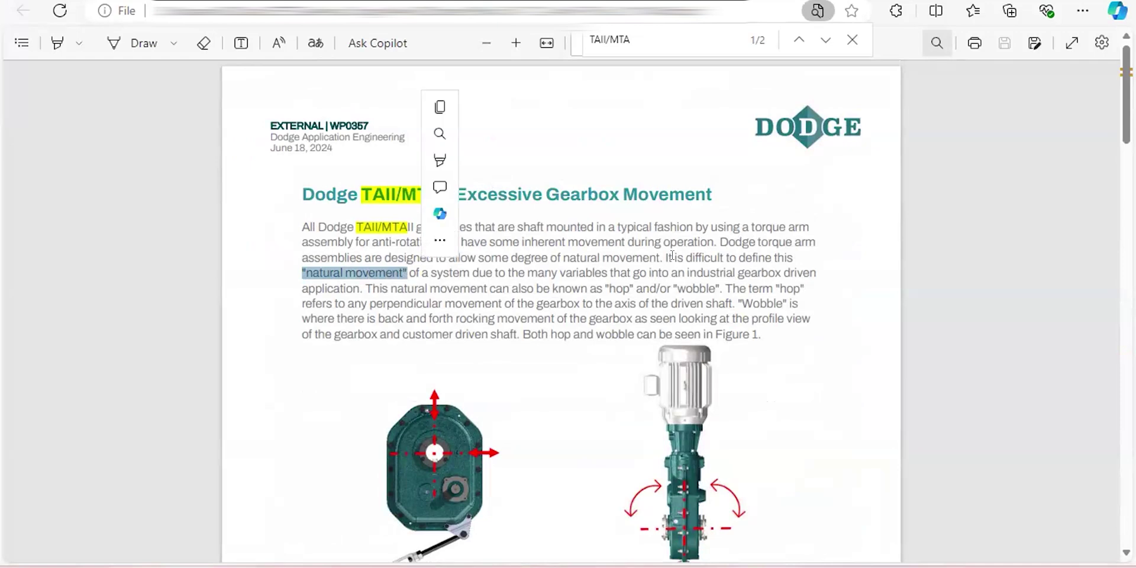
{"action": "left_click_drag", "start_coordinate": [662, 258], "coordinate": [737, 273]}
{"action": "left_click", "coordinate": [412, 291]}
{"action": "left_click_drag", "start_coordinate": [367, 288], "coordinate": [500, 304]}
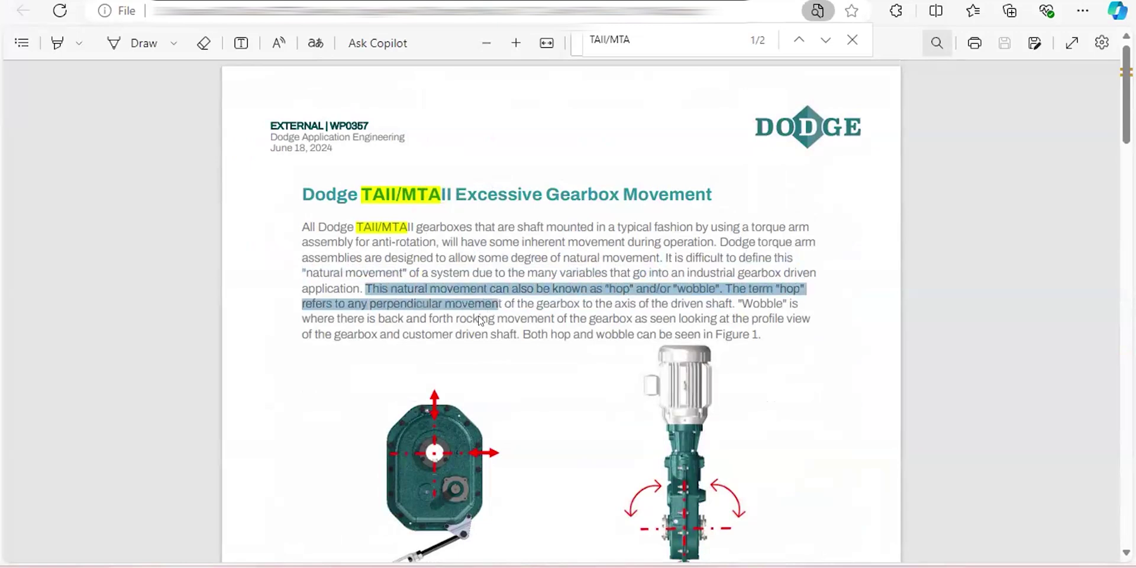
Return to the Flowise chat and highlight the answer defining "hop" and "wobble" to compare it with the PDF.
{"action": "key", "text": "alt+Tab"}
{"action": "key", "text": "Tab"}
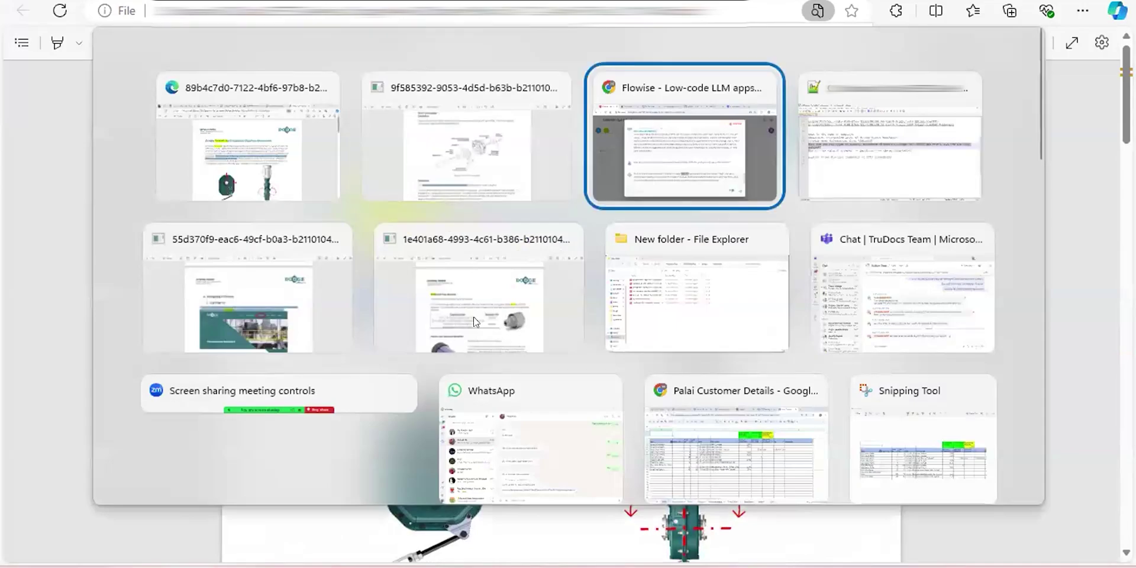
{"action": "left_click", "coordinate": [308, 398]}
{"action": "left_click_drag", "start_coordinate": [271, 397], "coordinate": [862, 393]}
{"action": "left_click_drag", "start_coordinate": [767, 390], "coordinate": [794, 441]}
{"action": "left_click", "coordinate": [794, 439]}
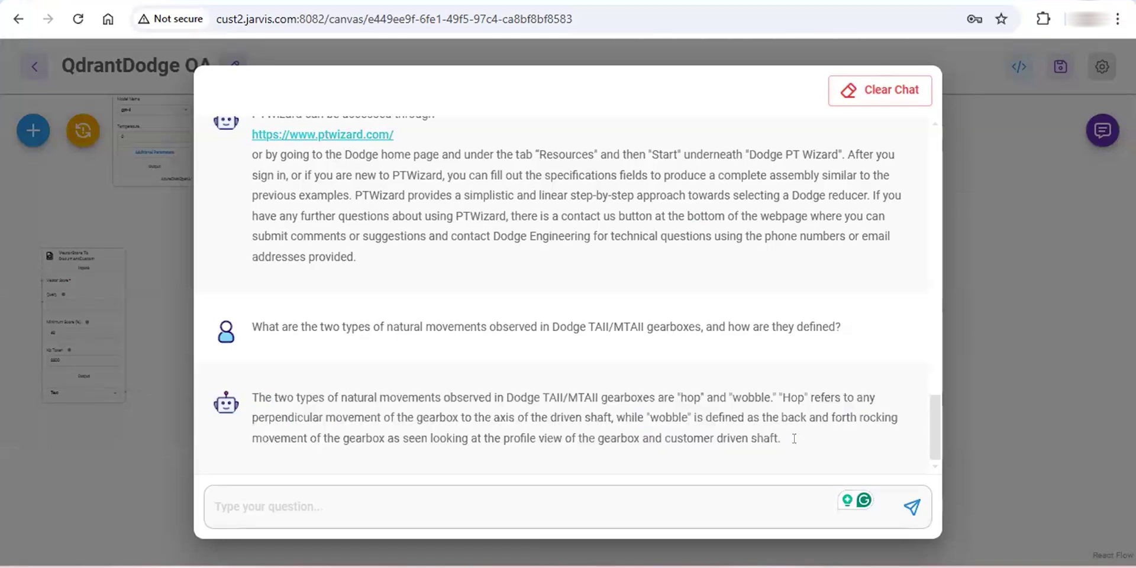
Copy the question "Why is some natural movement in gearboxes considered acceptable?" from Rough_dodge.txt in Notepad++.
{"action": "key", "text": "alt+Tab"}
{"action": "key", "text": "alt+Tab"}
{"action": "key", "text": "alt+Tab"}
{"action": "left_click_drag", "start_coordinate": [704, 255], "coordinate": [22, 258]}
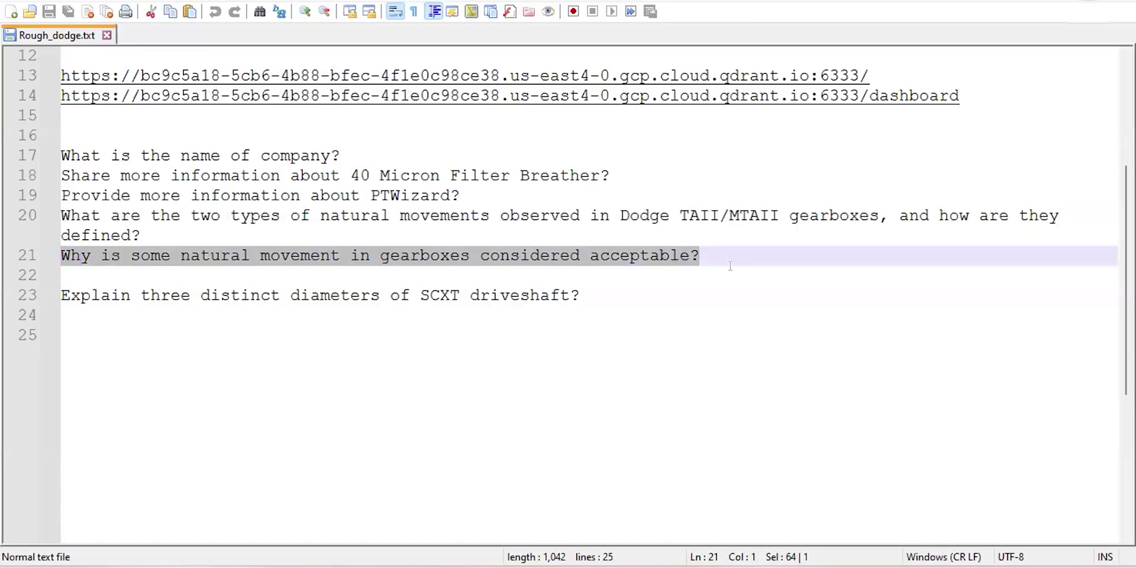
Submit the copied question about acceptable natural movement in gearboxes in the Flowise chat.
{"action": "key", "text": "alt+Tab"}
{"action": "left_click", "coordinate": [477, 494]}
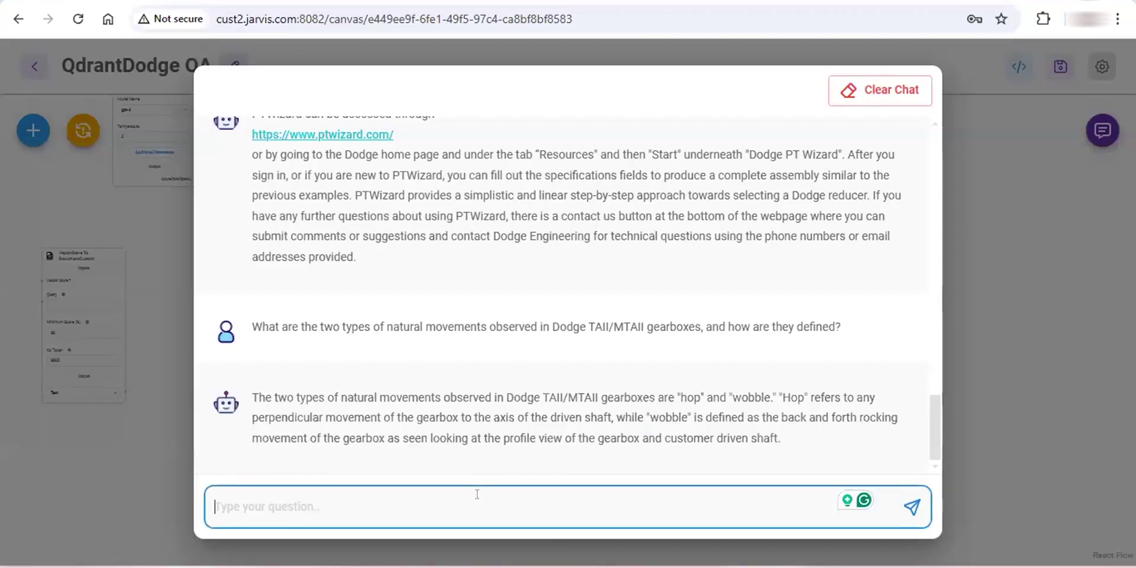
{"action": "key", "text": "ctrl+v"}
{"action": "key", "text": "Return"}
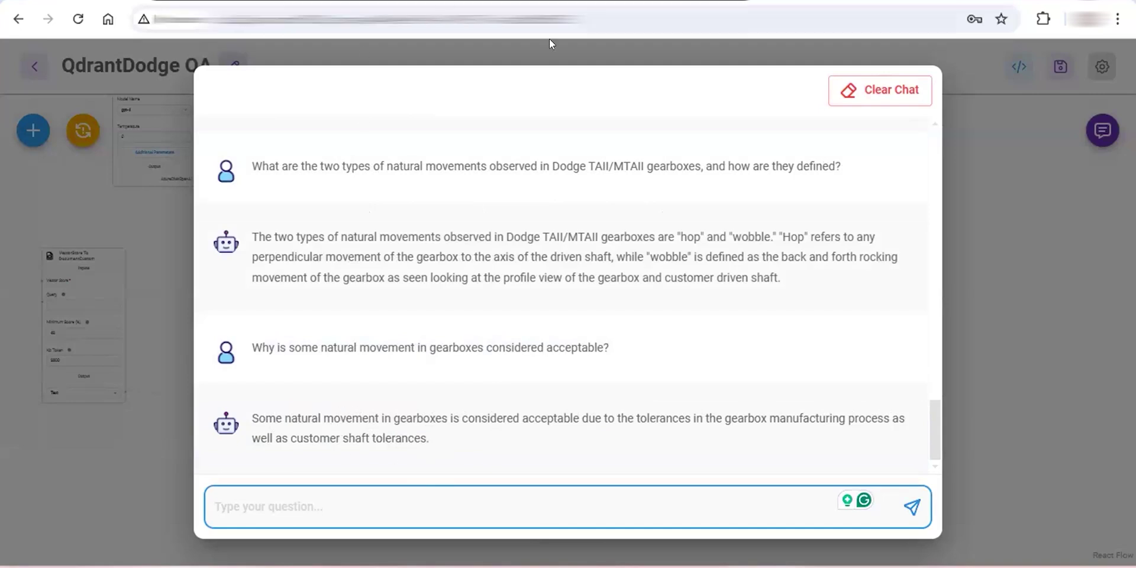
Search the gearbox movement PDF for "natural movement" and highlight the sentences on tolerances and acceptable movement below Figure 1.
{"action": "key", "text": "alt+Tab"}
{"action": "key", "text": "alt+Tab"}
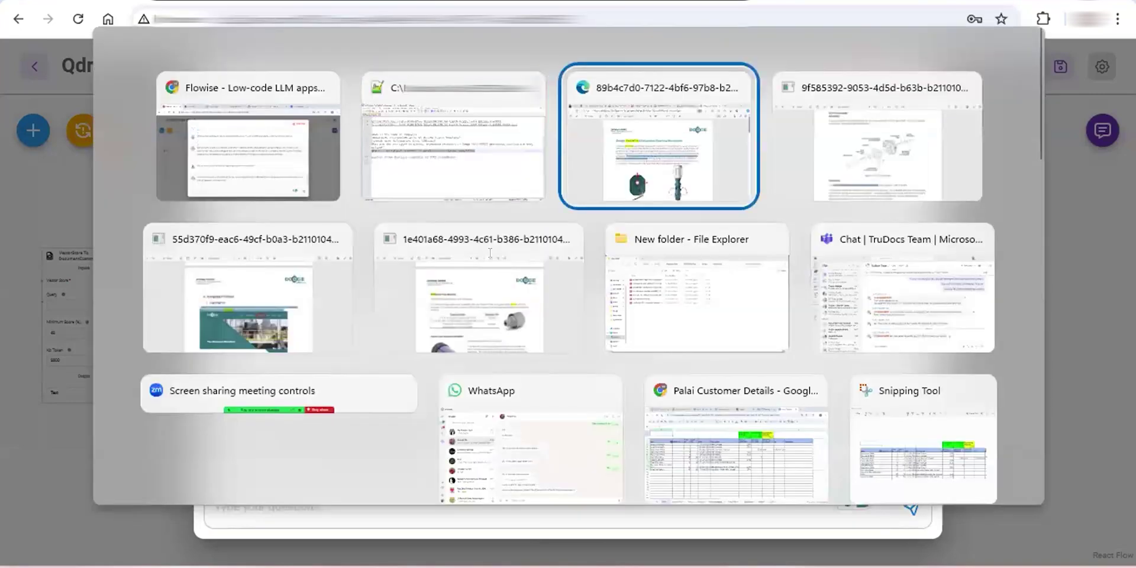
{"action": "left_click", "coordinate": [339, 293]}
{"action": "left_click_drag", "start_coordinate": [343, 267], "coordinate": [397, 272]}
{"action": "key", "text": "ctrl+f"}
{"action": "mouse_move", "coordinate": [542, 315]}
{"action": "left_mouse_down"}
{"action": "mouse_move", "coordinate": [751, 314]}
{"action": "mouse_move", "coordinate": [362, 330]}
{"action": "mouse_move", "coordinate": [595, 327]}
{"action": "mouse_move", "coordinate": [536, 314]}
{"action": "left_mouse_up"}
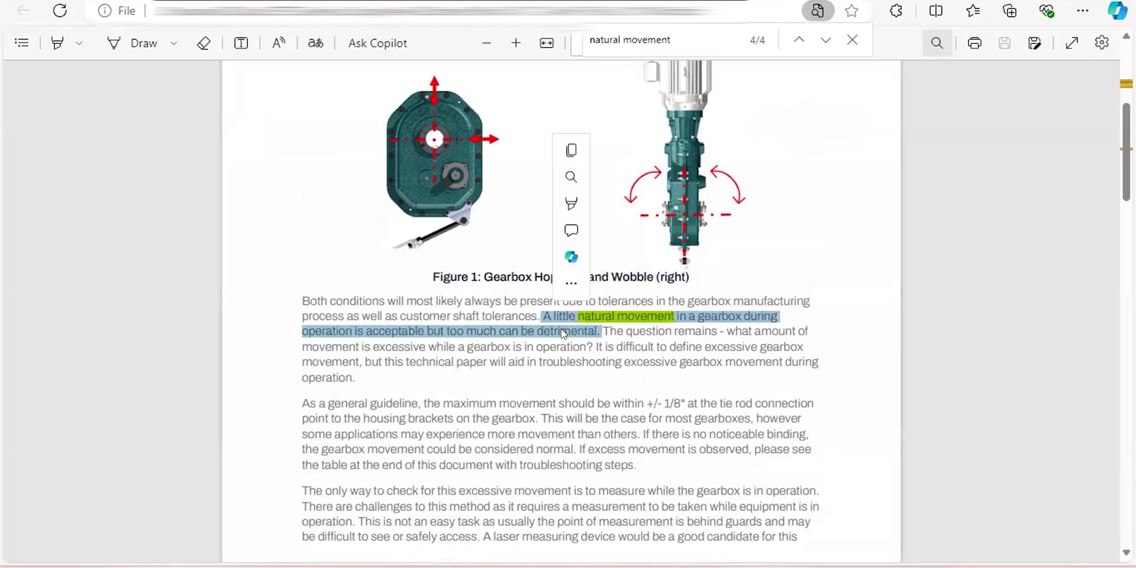
{"action": "left_click", "coordinate": [324, 306]}
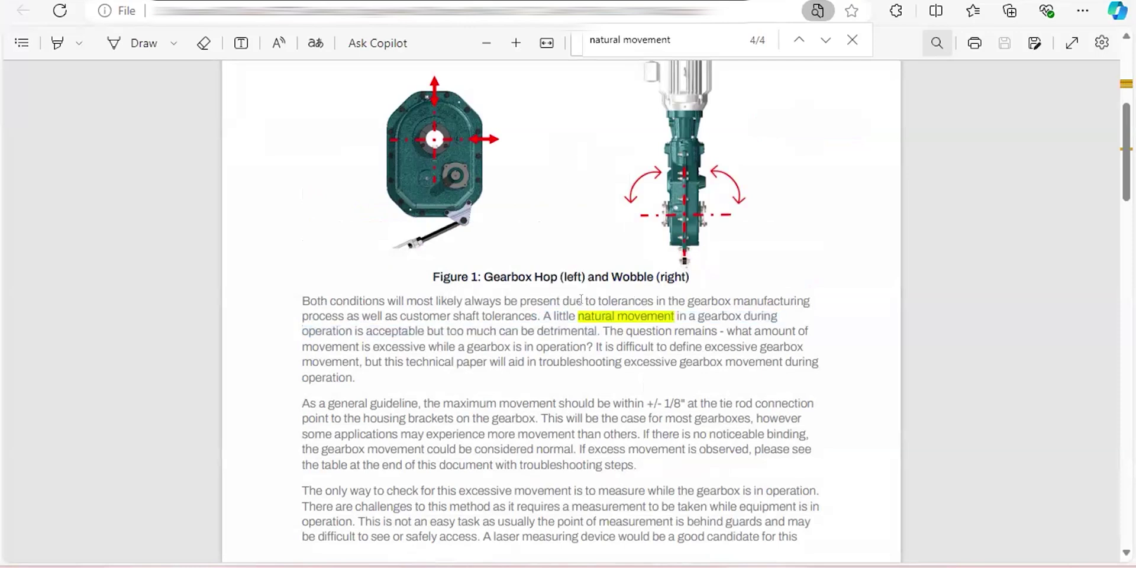
{"action": "left_click_drag", "start_coordinate": [504, 301], "coordinate": [433, 332]}
Return to the Flowise chat and highlight the answer on why some natural movement is acceptable.
{"action": "key", "text": "alt+Tab"}
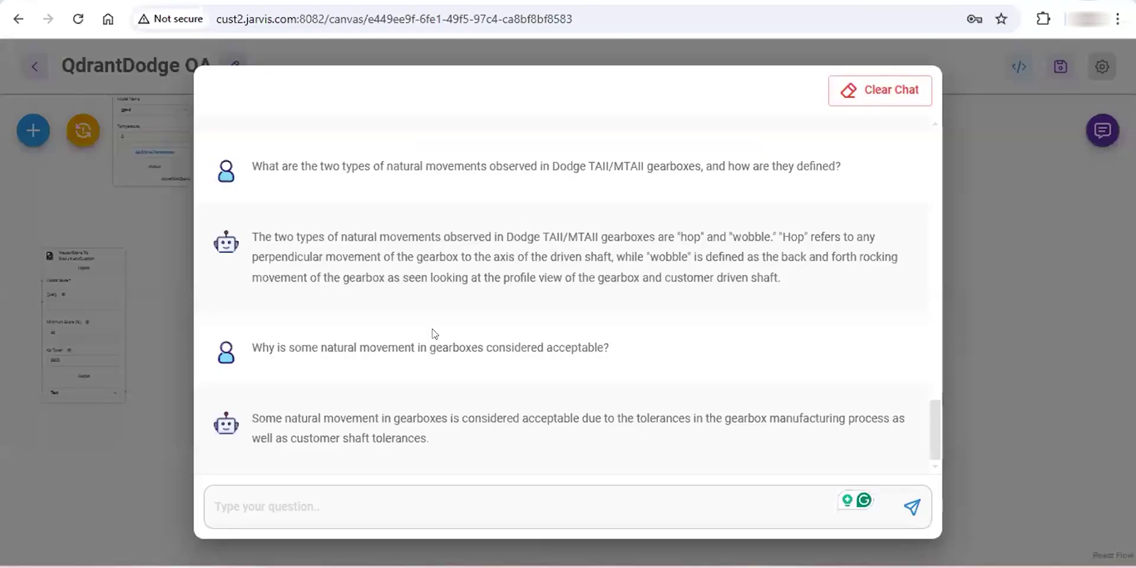
{"action": "triple_click", "coordinate": [291, 416]}
{"action": "left_click", "coordinate": [473, 440]}
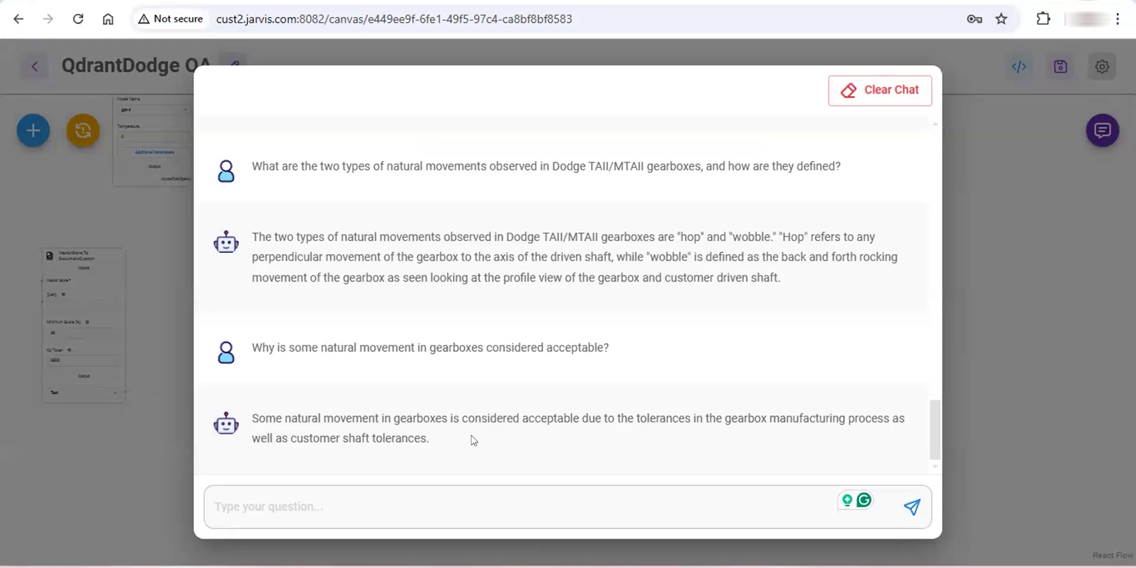
Look through the remaining pages of the gearbox movement PDF and the PTWizard PDF's navigation and product selection sections.
{"action": "key", "text": "alt+Tab"}
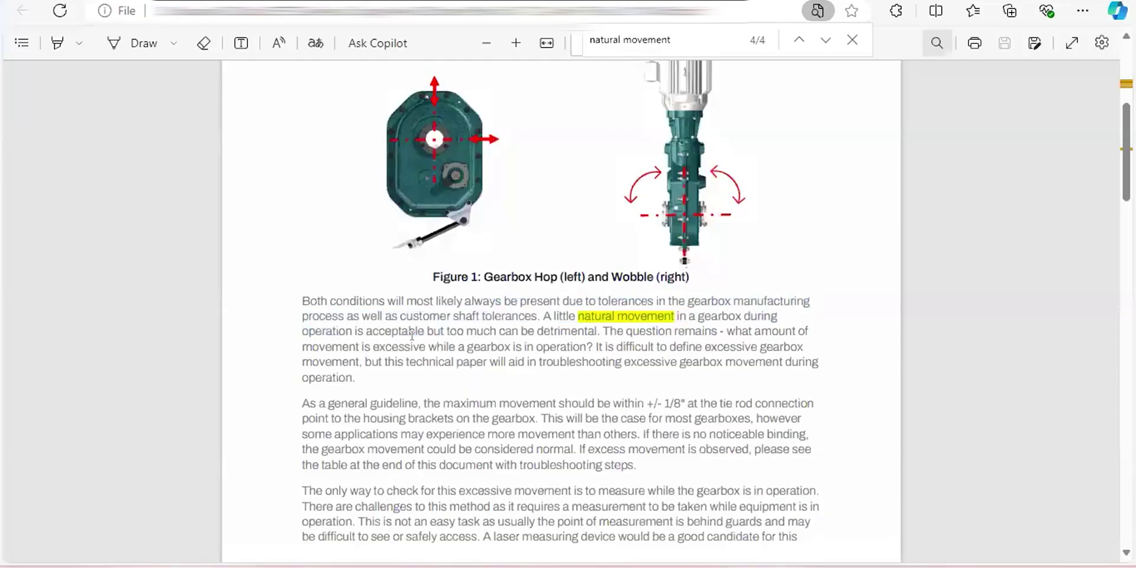
{"action": "scroll", "coordinate": [413, 335], "scroll_direction": "down", "scroll_amount": 15}
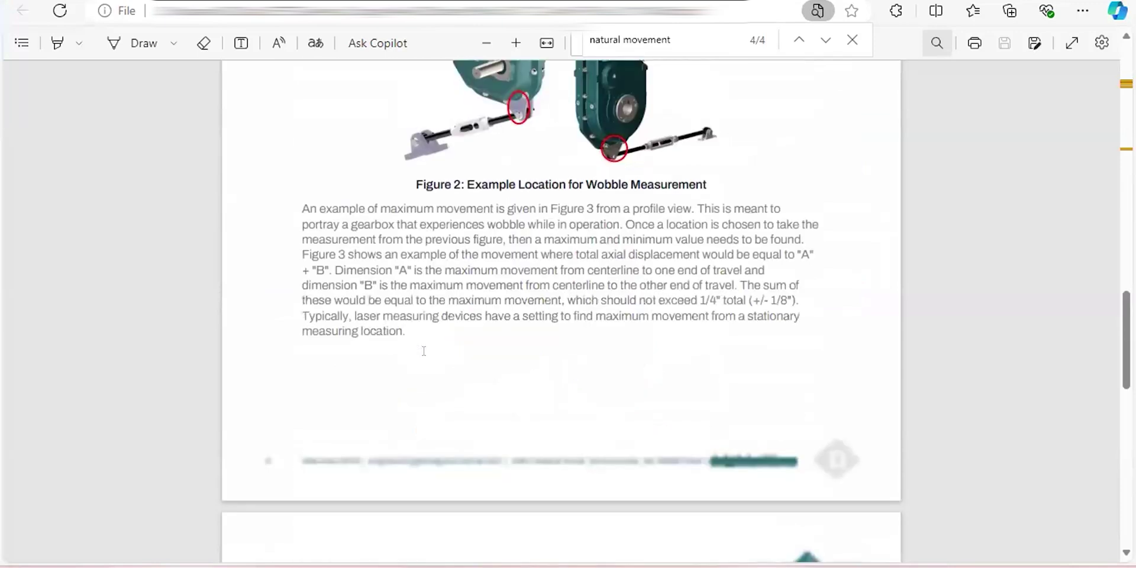
{"action": "scroll", "coordinate": [424, 351], "scroll_direction": "down", "scroll_amount": 1}
{"action": "scroll", "coordinate": [424, 350], "scroll_direction": "down", "scroll_amount": 8}
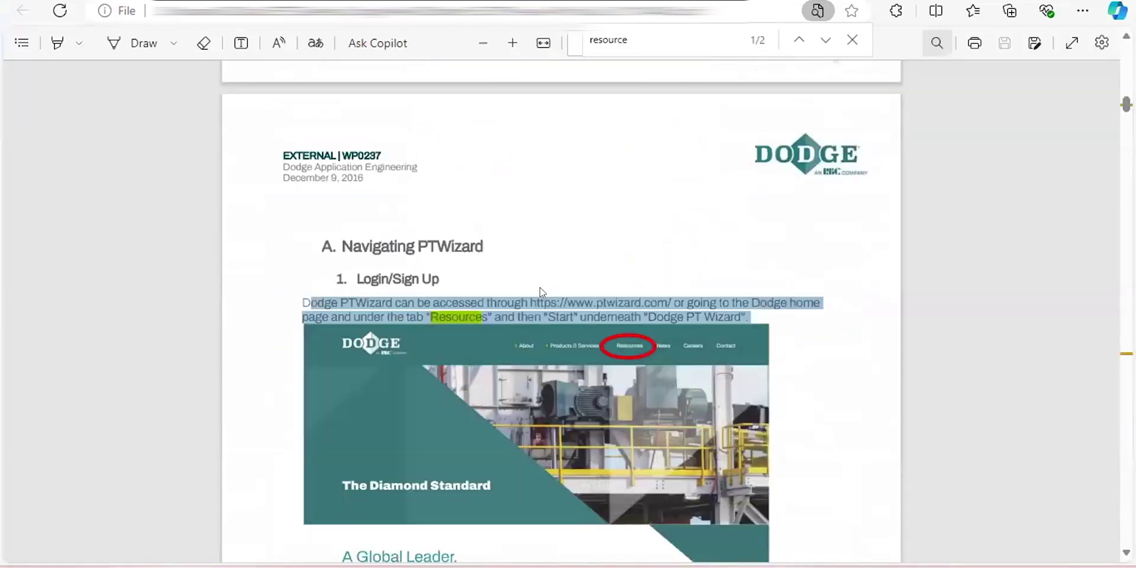
{"action": "scroll", "coordinate": [540, 282], "scroll_direction": "down", "scroll_amount": 9}
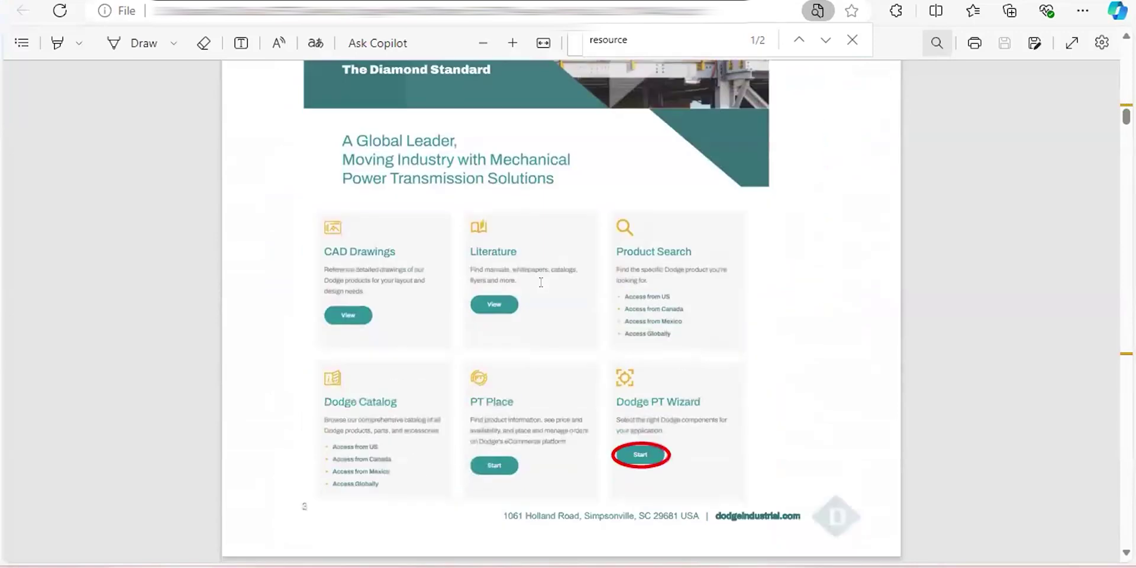
{"action": "scroll", "coordinate": [540, 283], "scroll_direction": "down", "scroll_amount": 10}
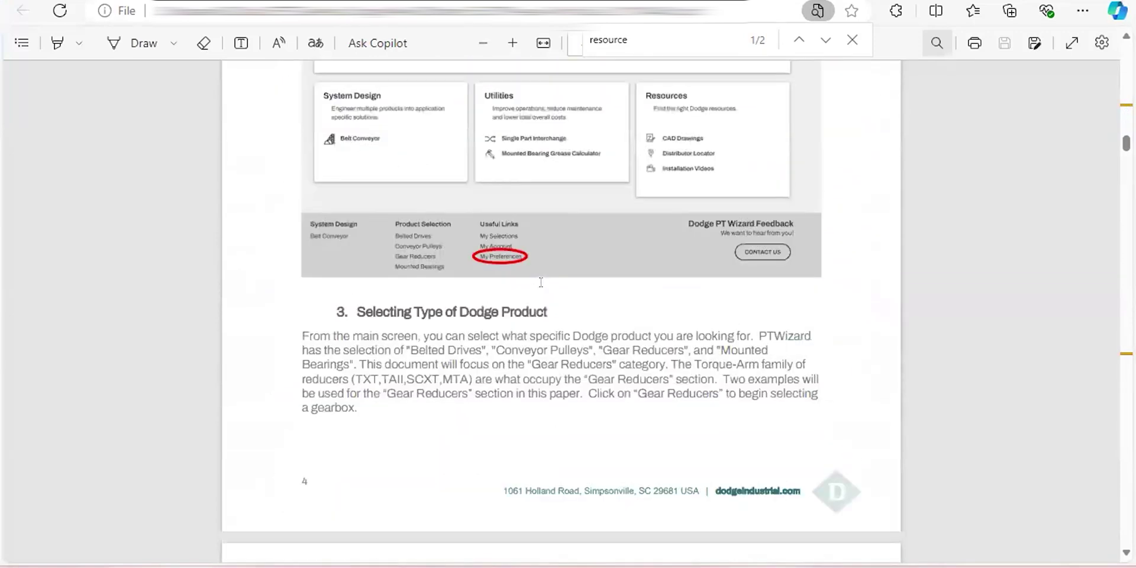
{"action": "scroll", "coordinate": [540, 282], "scroll_direction": "down", "scroll_amount": 8}
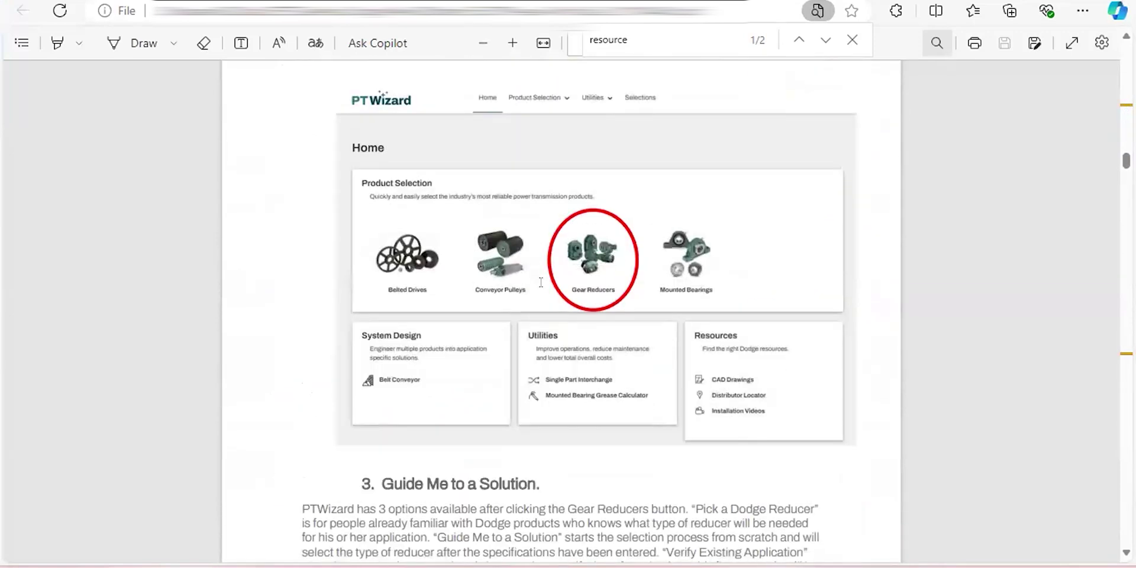
{"action": "scroll", "coordinate": [540, 282], "scroll_direction": "down", "scroll_amount": 8}
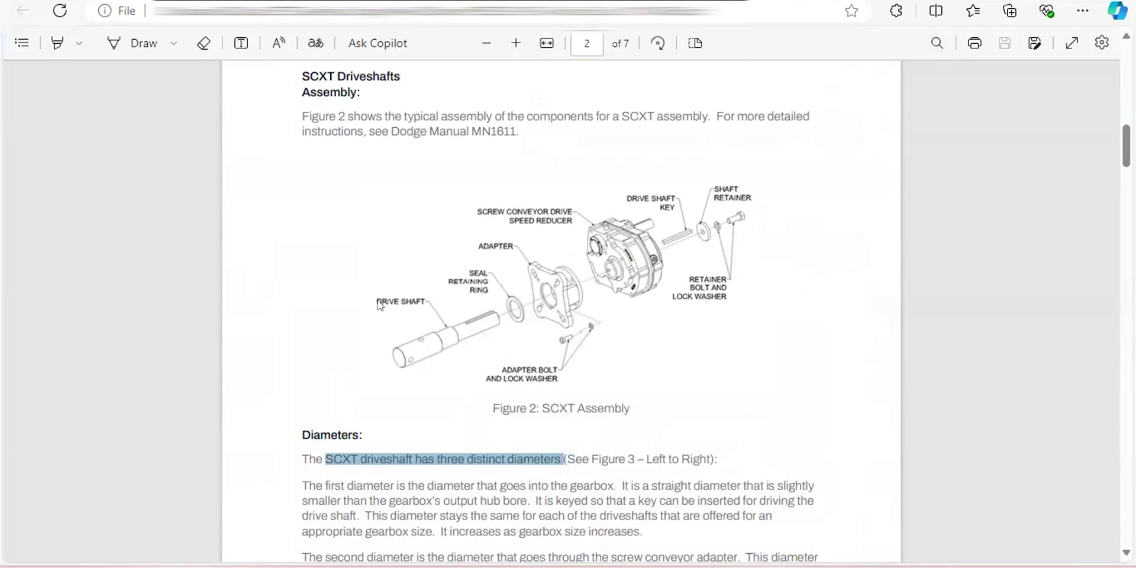
Search the SCXT driveshaft PDF for "drive Sha" and review the matches, the SCXT assembly figure and the introduction.
{"action": "type", "text": "dr"}
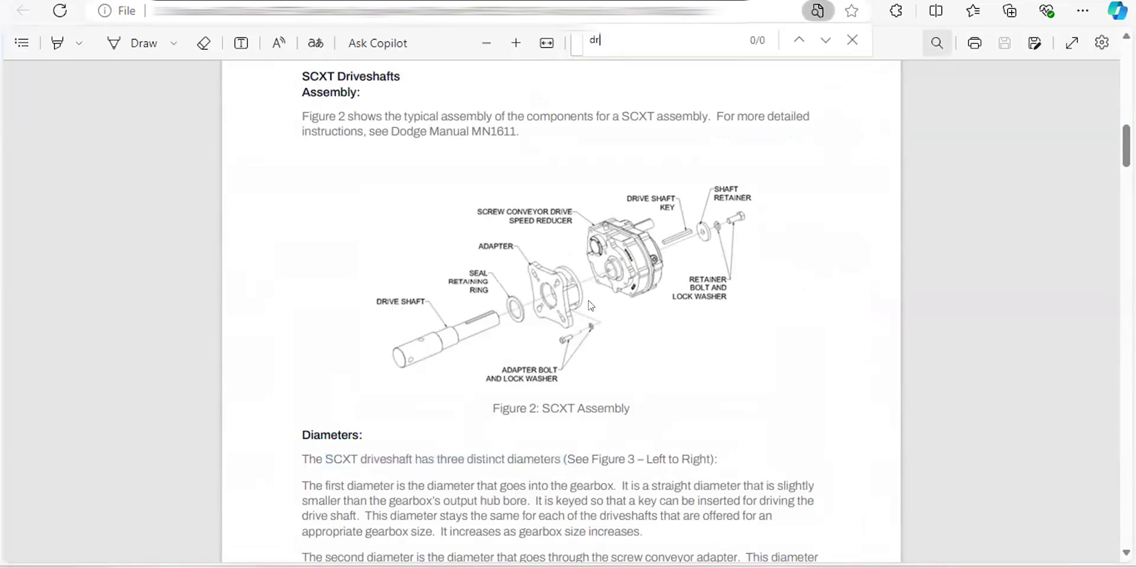
{"action": "type", "text": "ive Sha"}
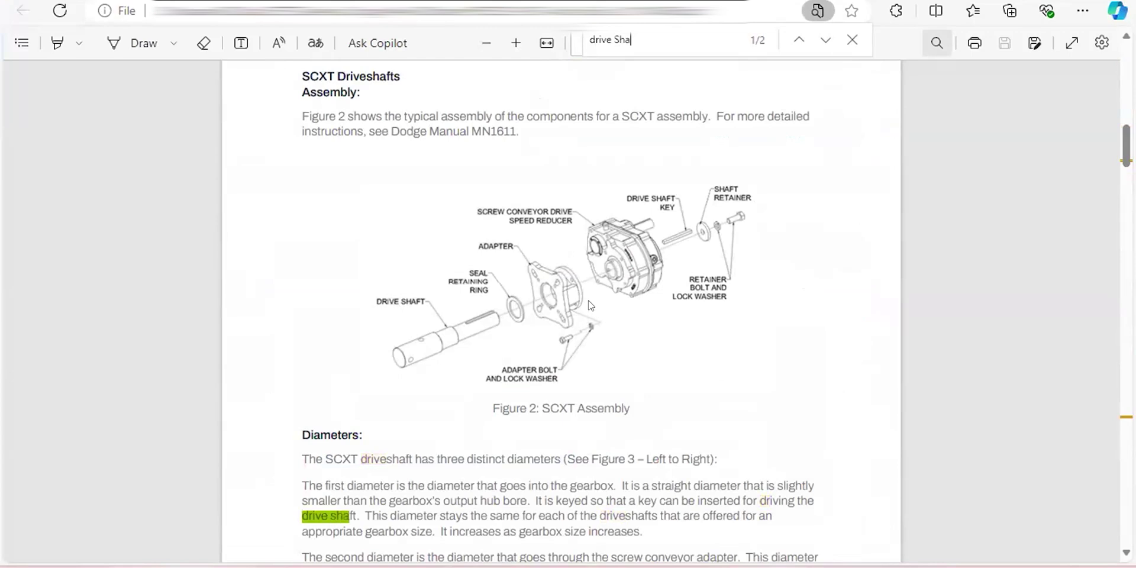
{"action": "key", "text": "Return"}
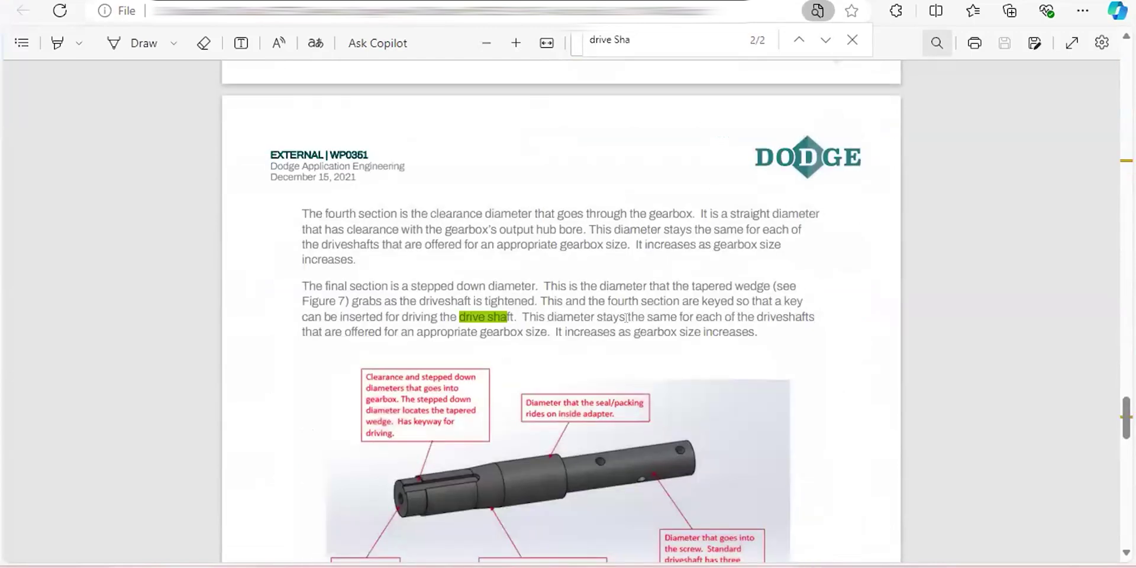
{"action": "key", "text": "shift+Return"}
{"action": "scroll", "coordinate": [412, 345], "scroll_direction": "up", "scroll_amount": 2}
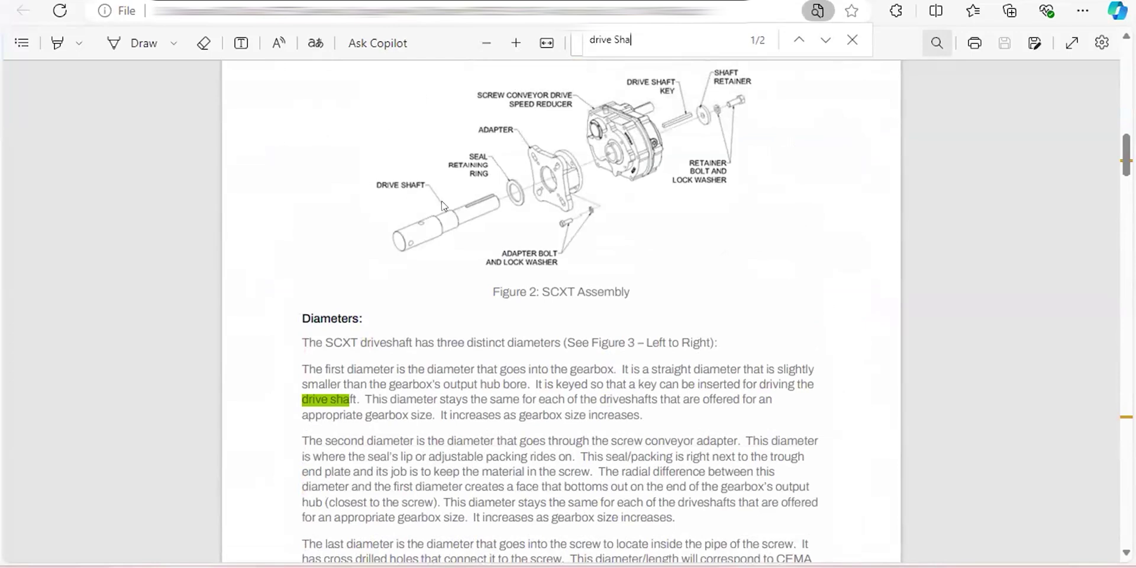
{"action": "scroll", "coordinate": [450, 201], "scroll_direction": "up", "scroll_amount": 4}
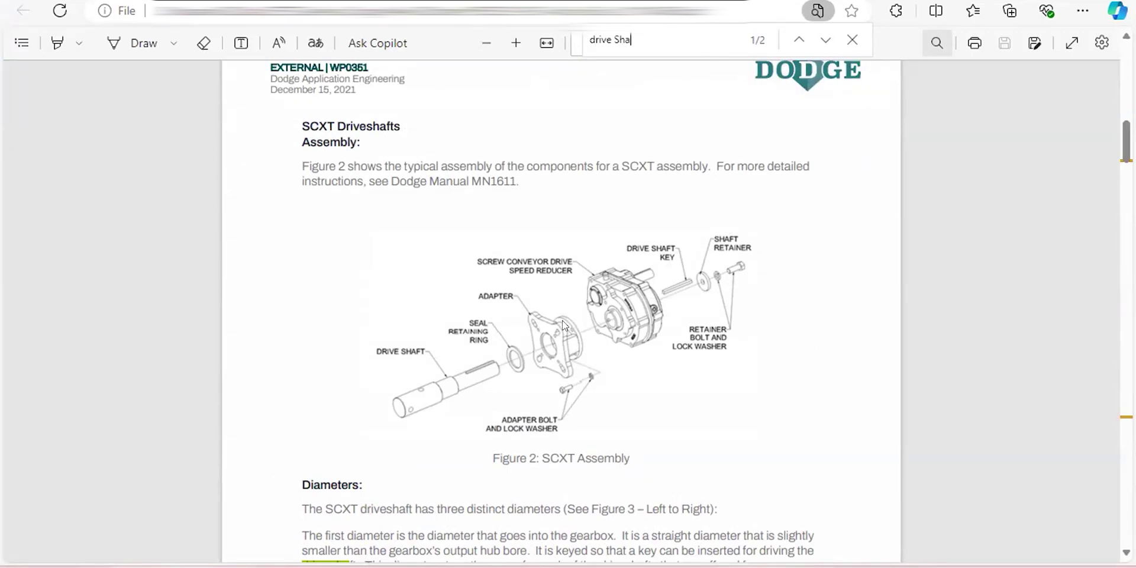
{"action": "scroll", "coordinate": [564, 324], "scroll_direction": "up", "scroll_amount": 15}
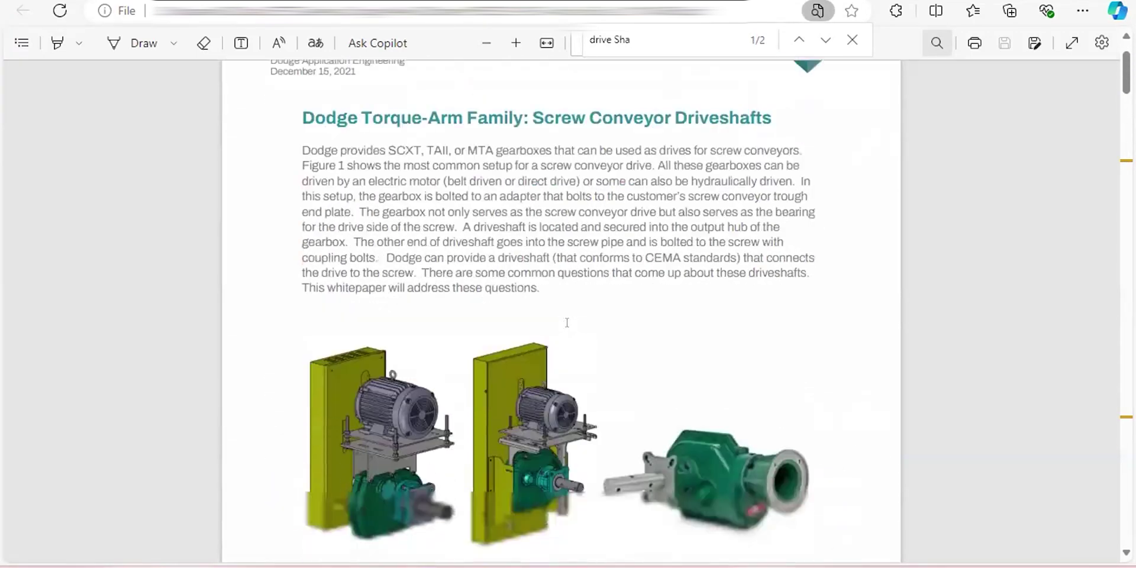